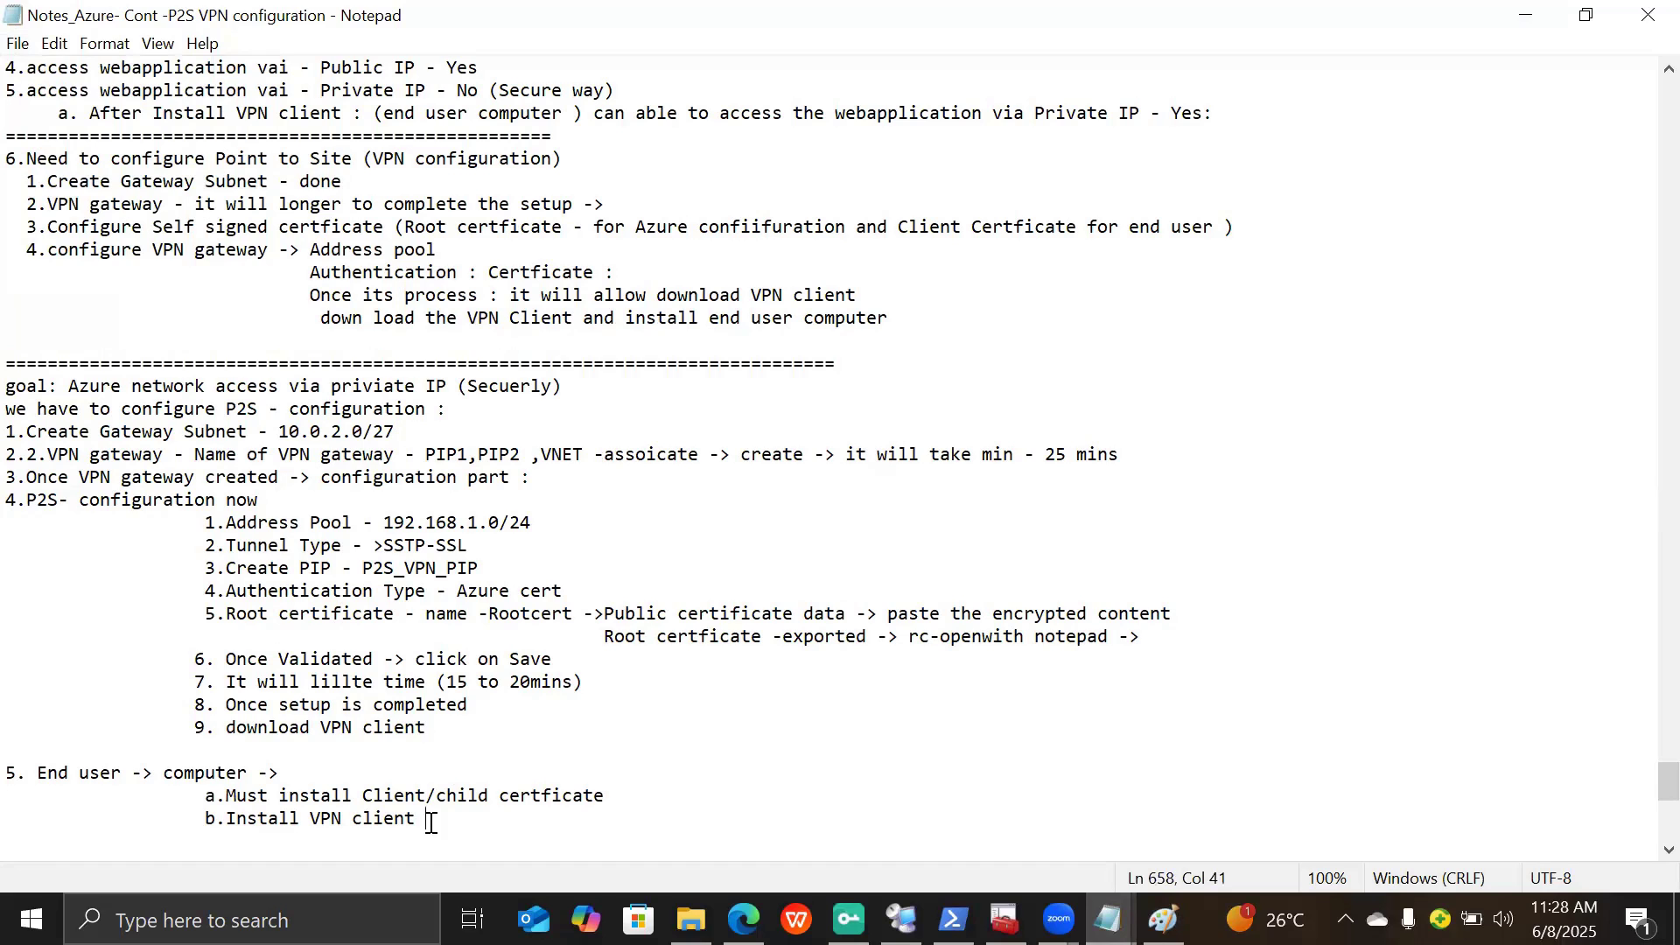
# - Add a row of '=' under the 'b.Install VPN client' note and save the notes file
pyautogui.write('===============')
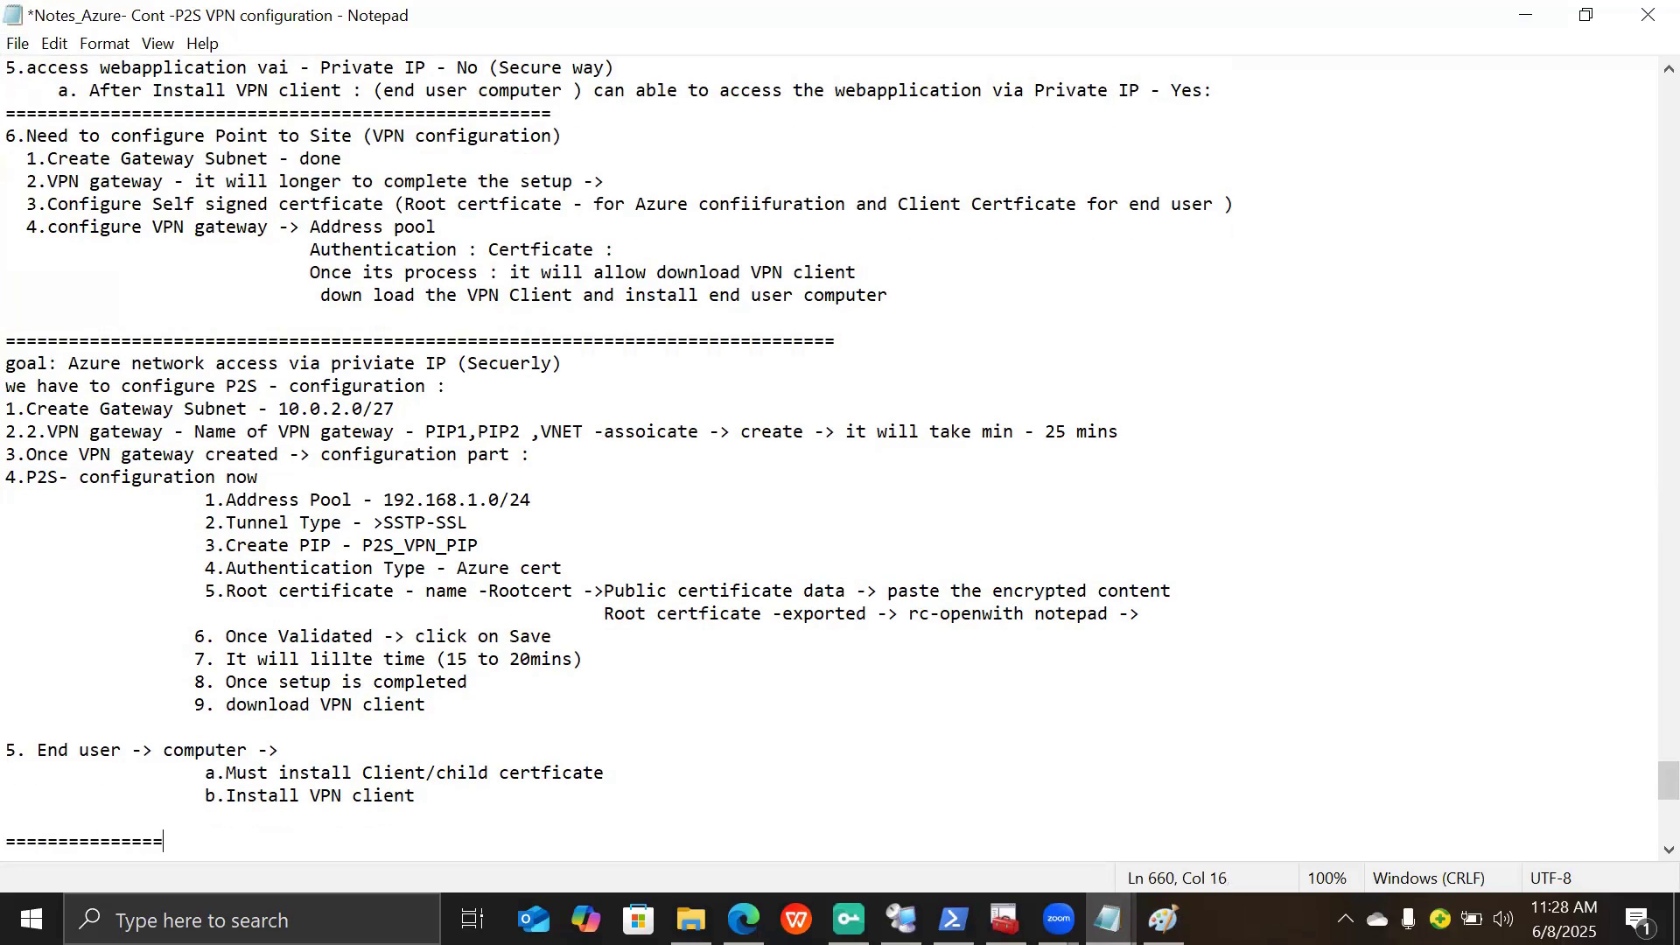
pyautogui.write('====================================================================')
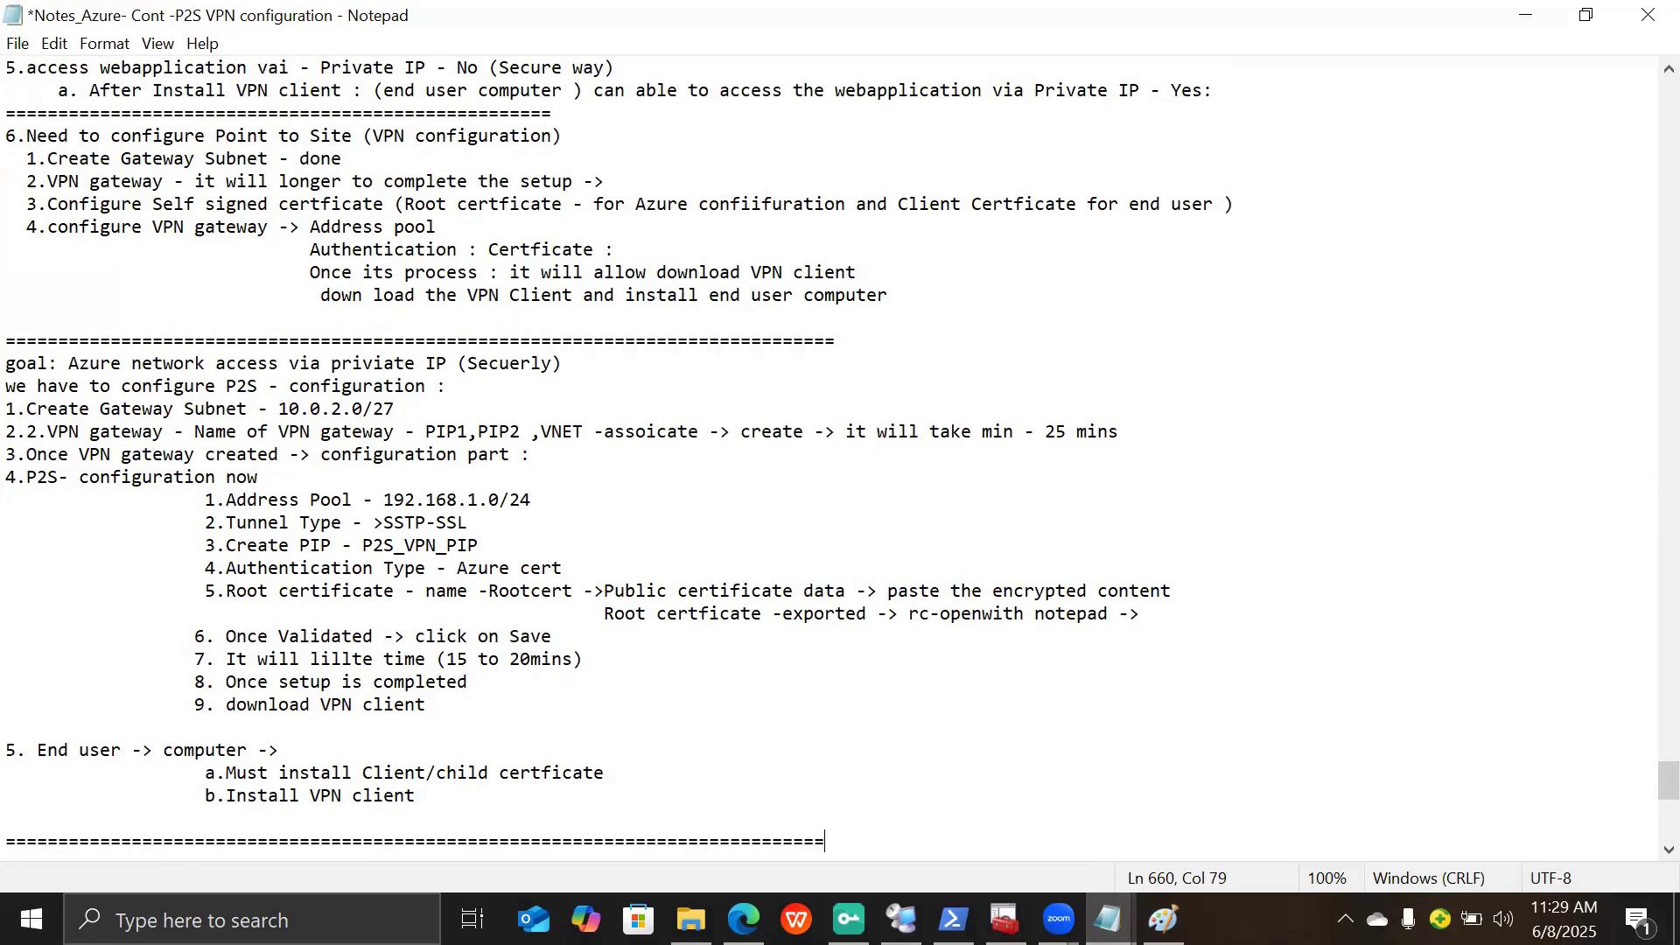
pyautogui.click(19, 44)
pyautogui.click(58, 156)
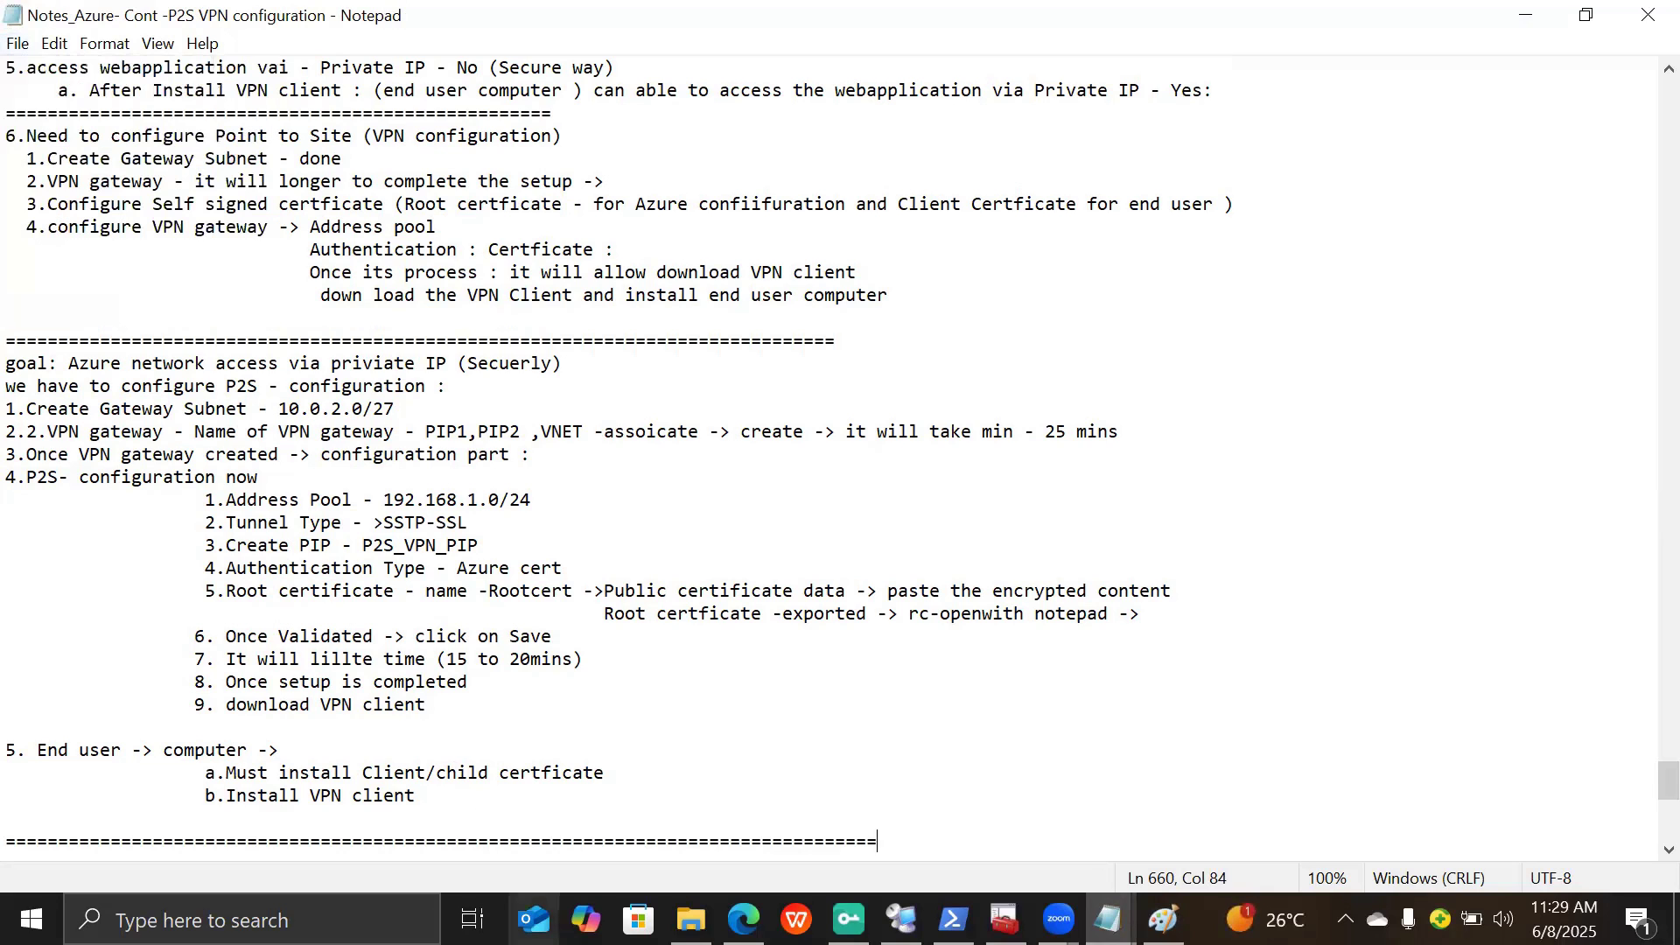
pyautogui.click(744, 918)
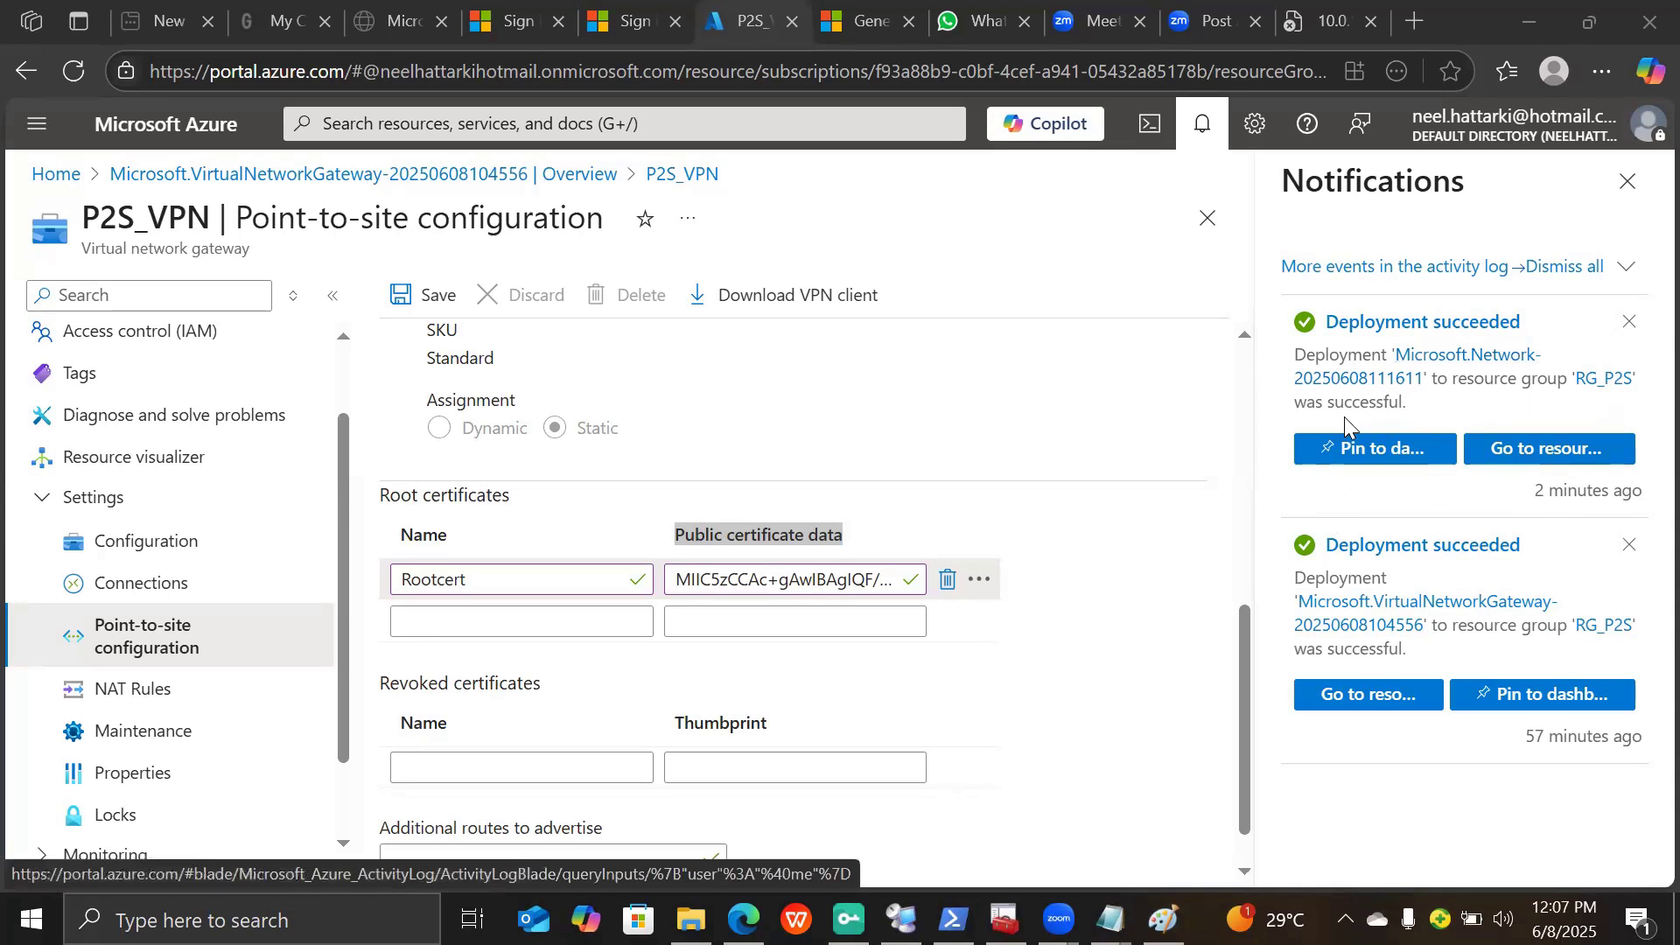
# - Navigate from Home through Virtual network gateways > VPN gateways to the P2S_VPN gateway
pyautogui.click(1529, 451)
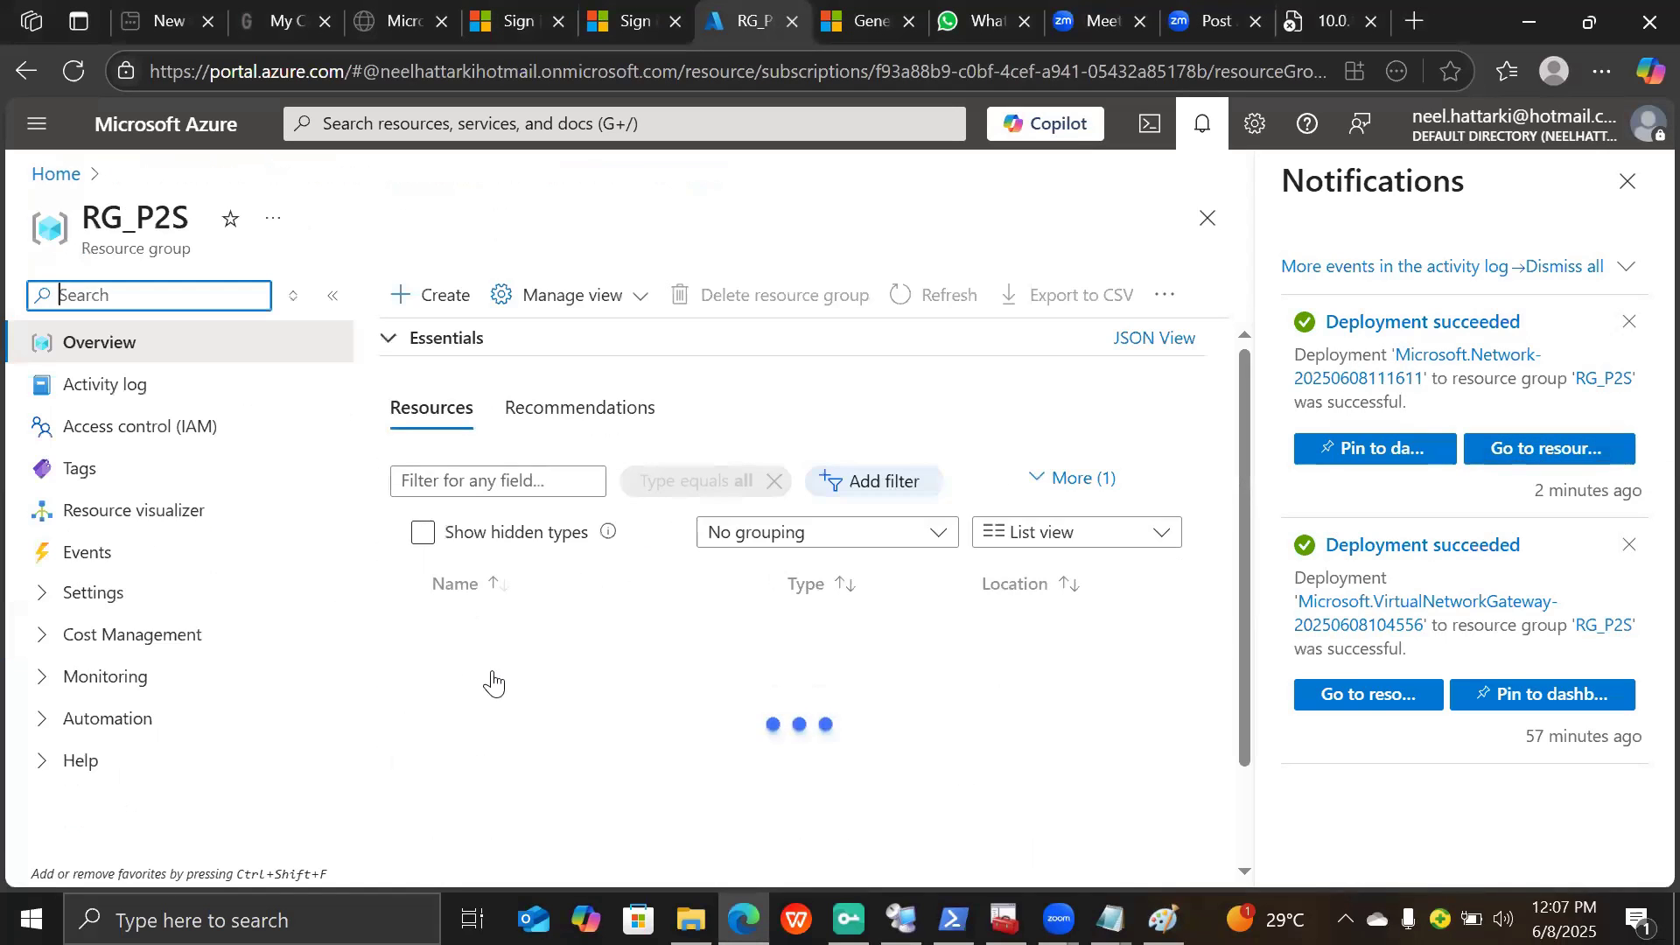
pyautogui.click(55, 177)
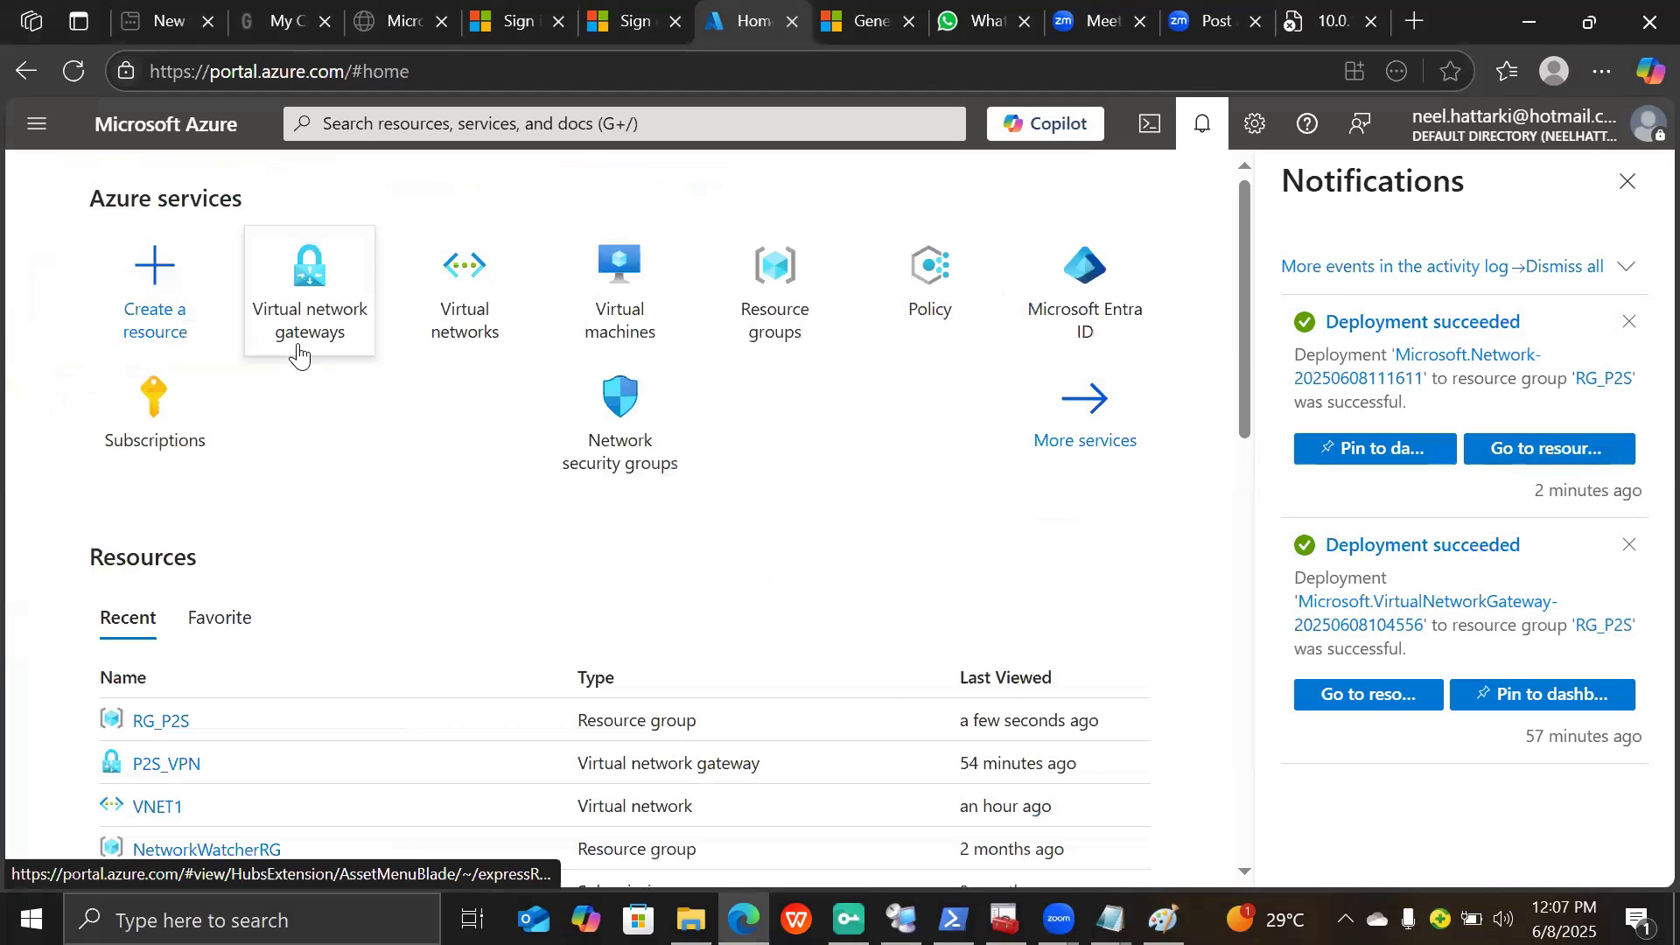
pyautogui.click(299, 350)
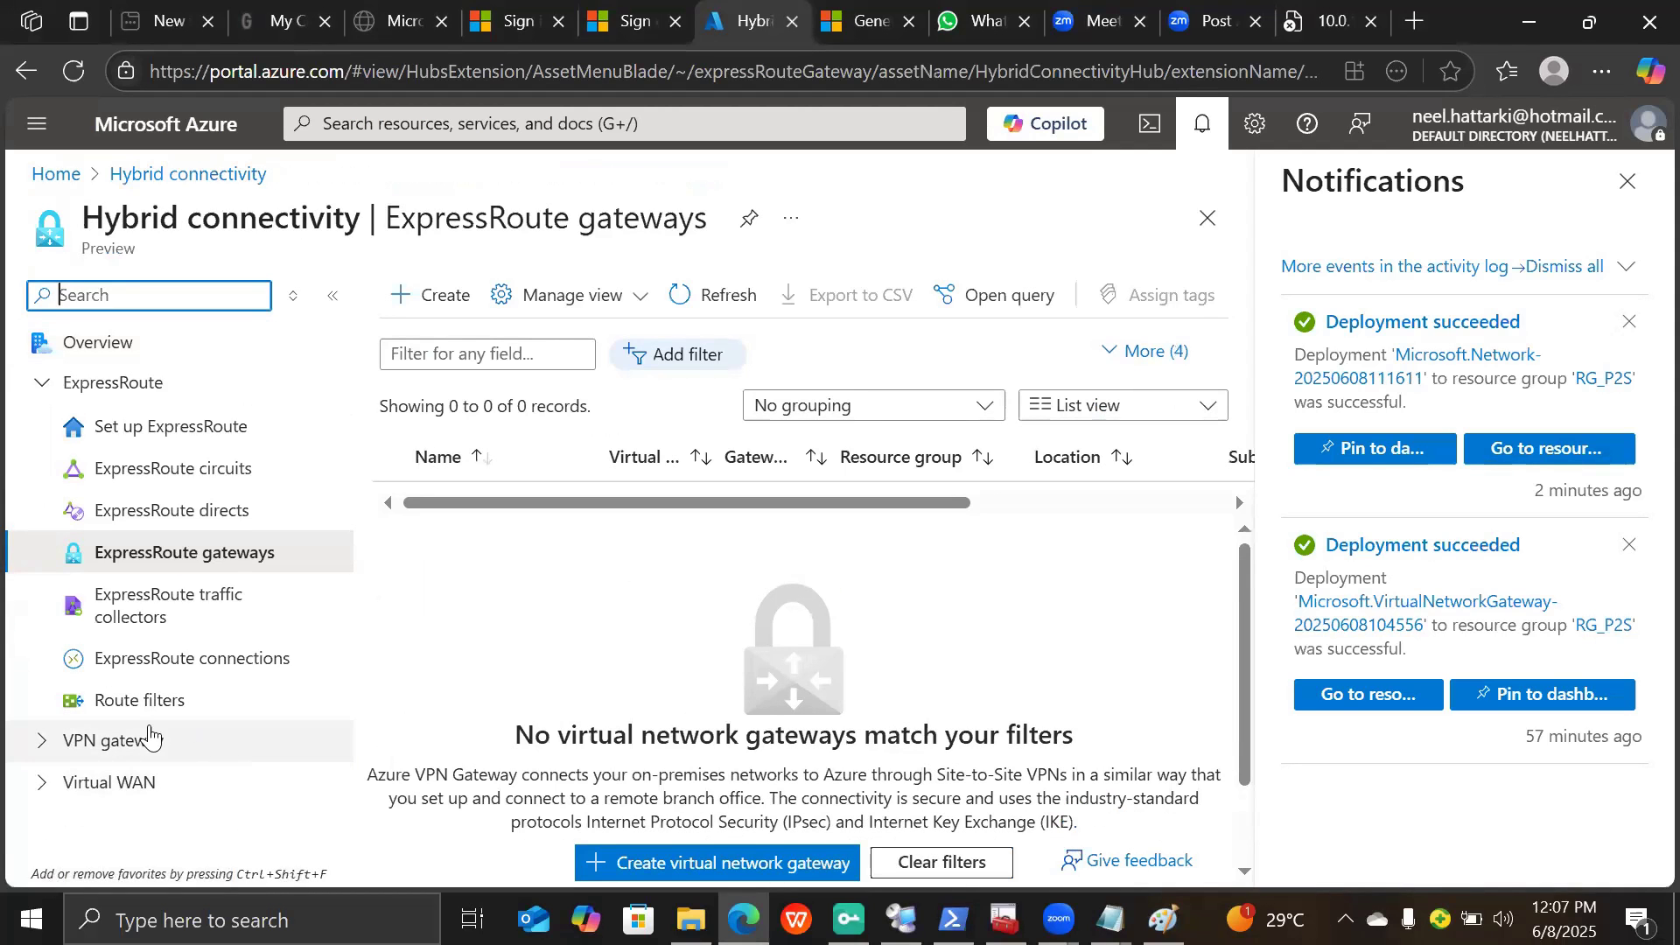
pyautogui.click(26, 744)
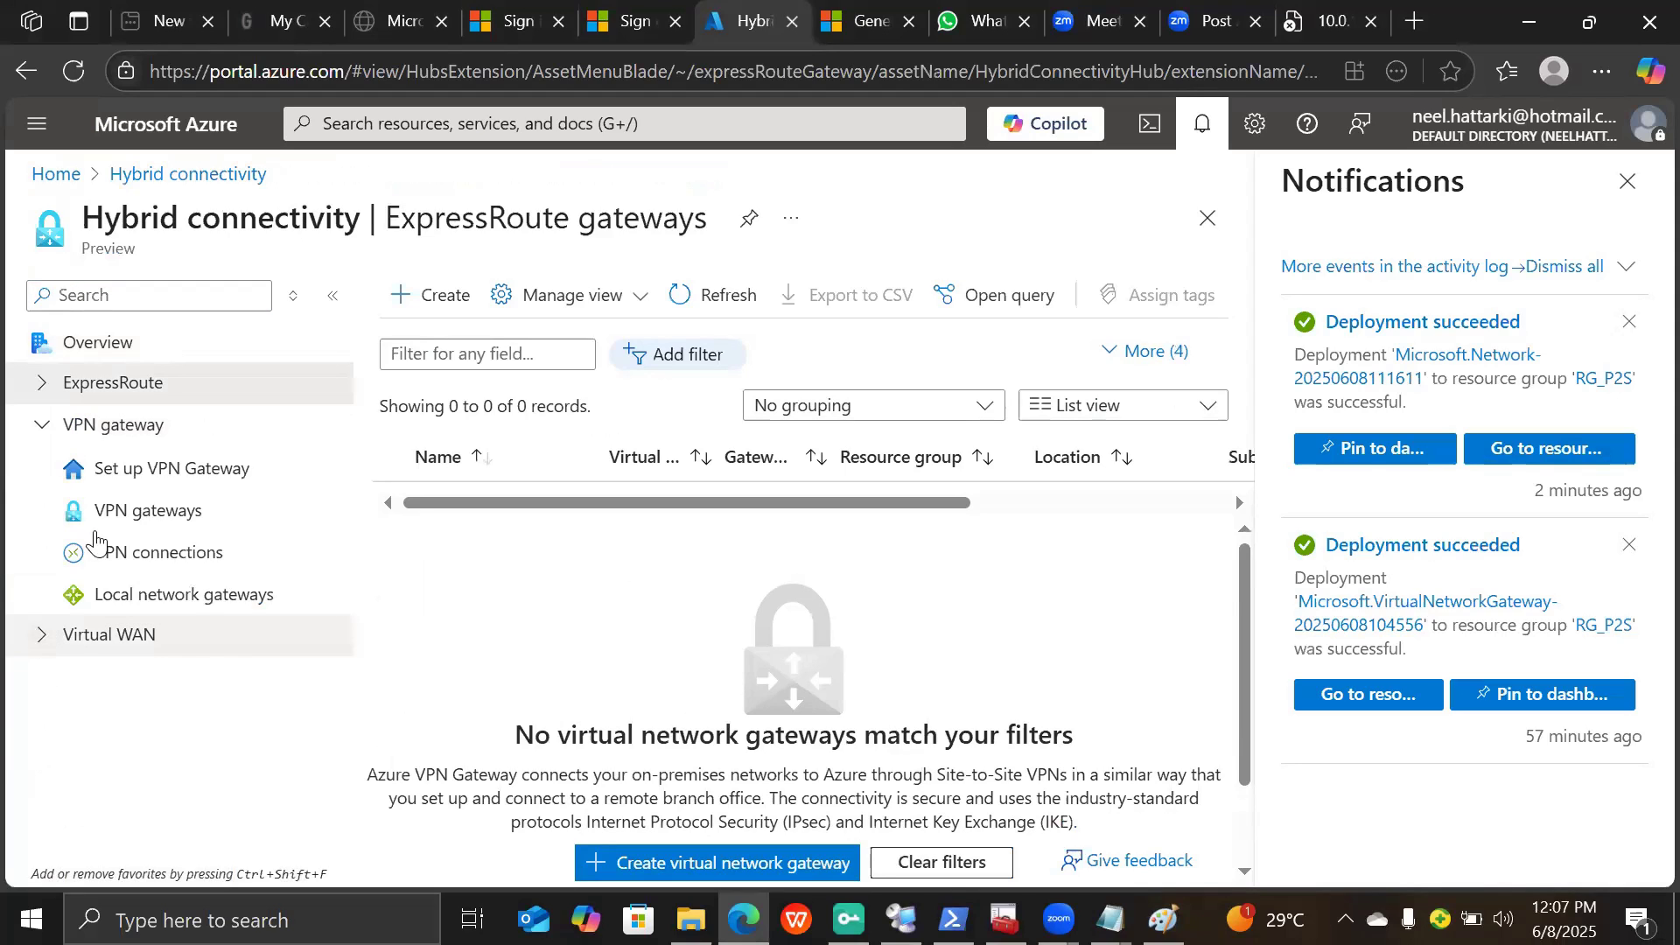
pyautogui.click(112, 516)
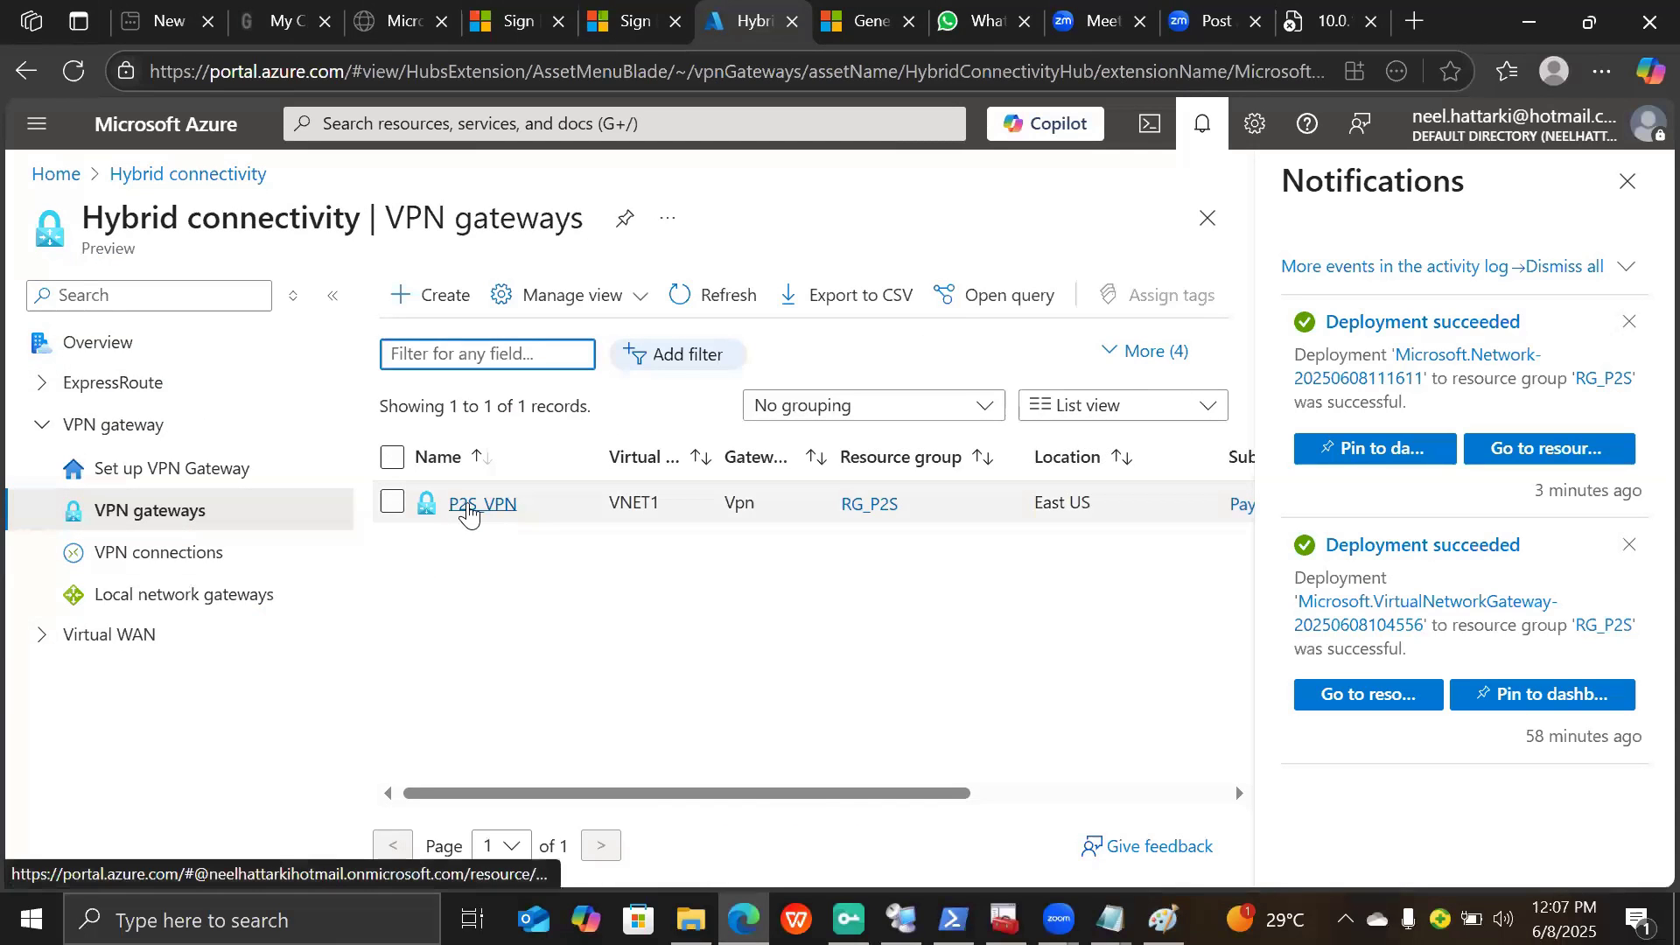
pyautogui.click(470, 515)
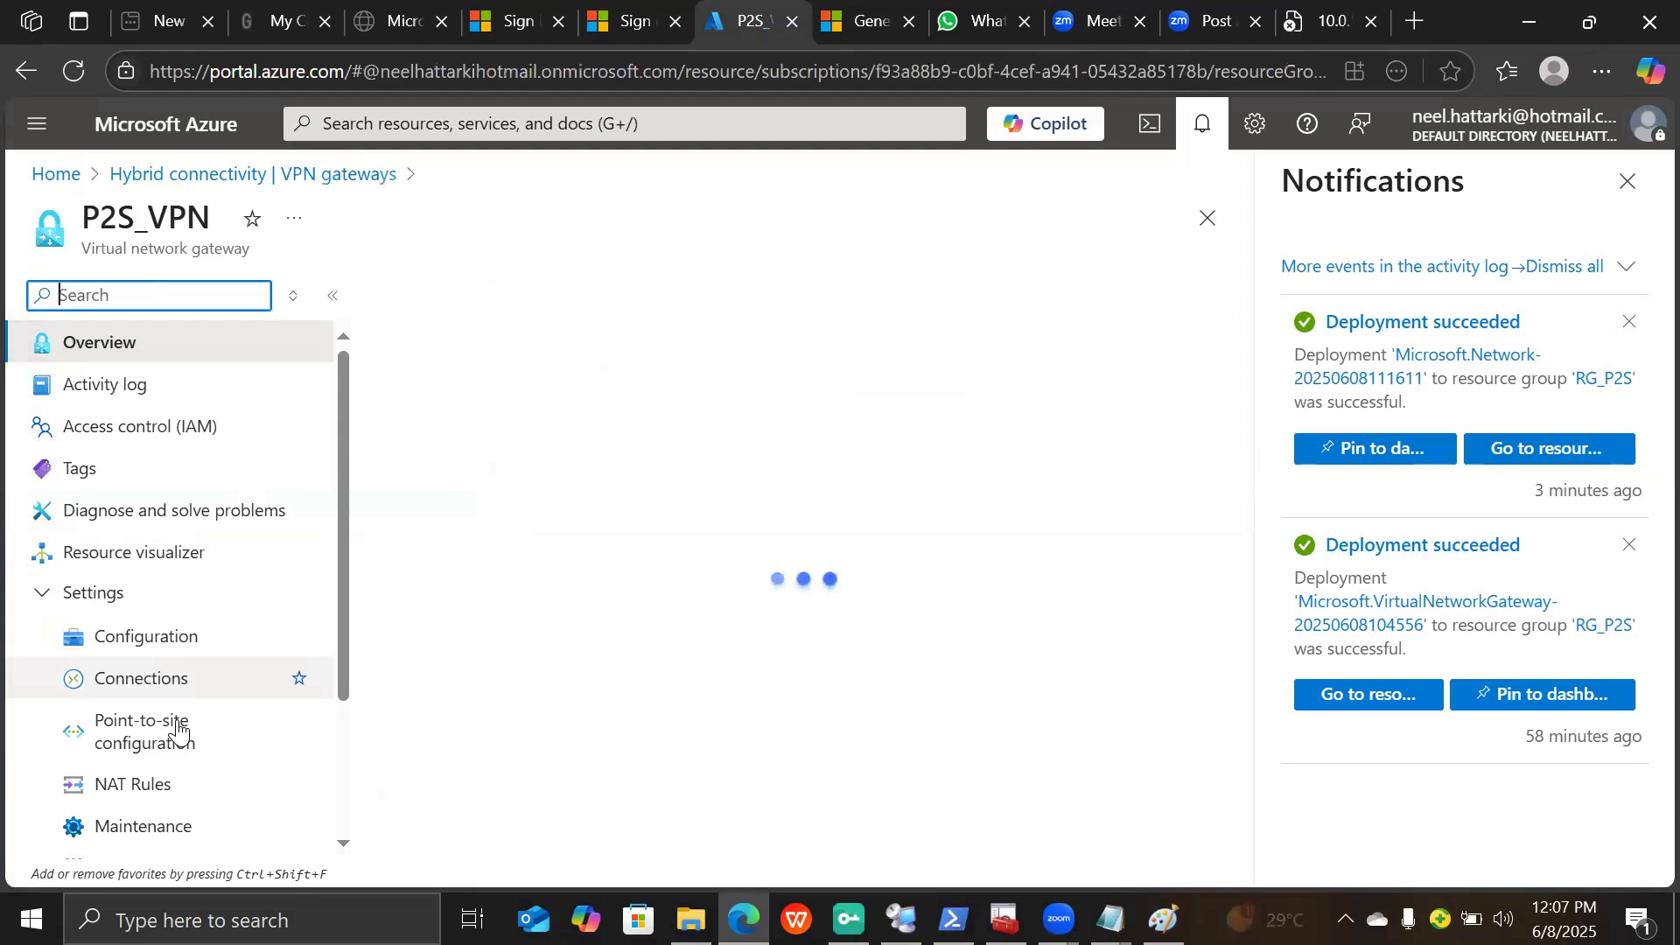
# - Download the VPN client from Point-to-site configuration and show P2S_VPN (1).zip in its folder
pyautogui.click(178, 729)
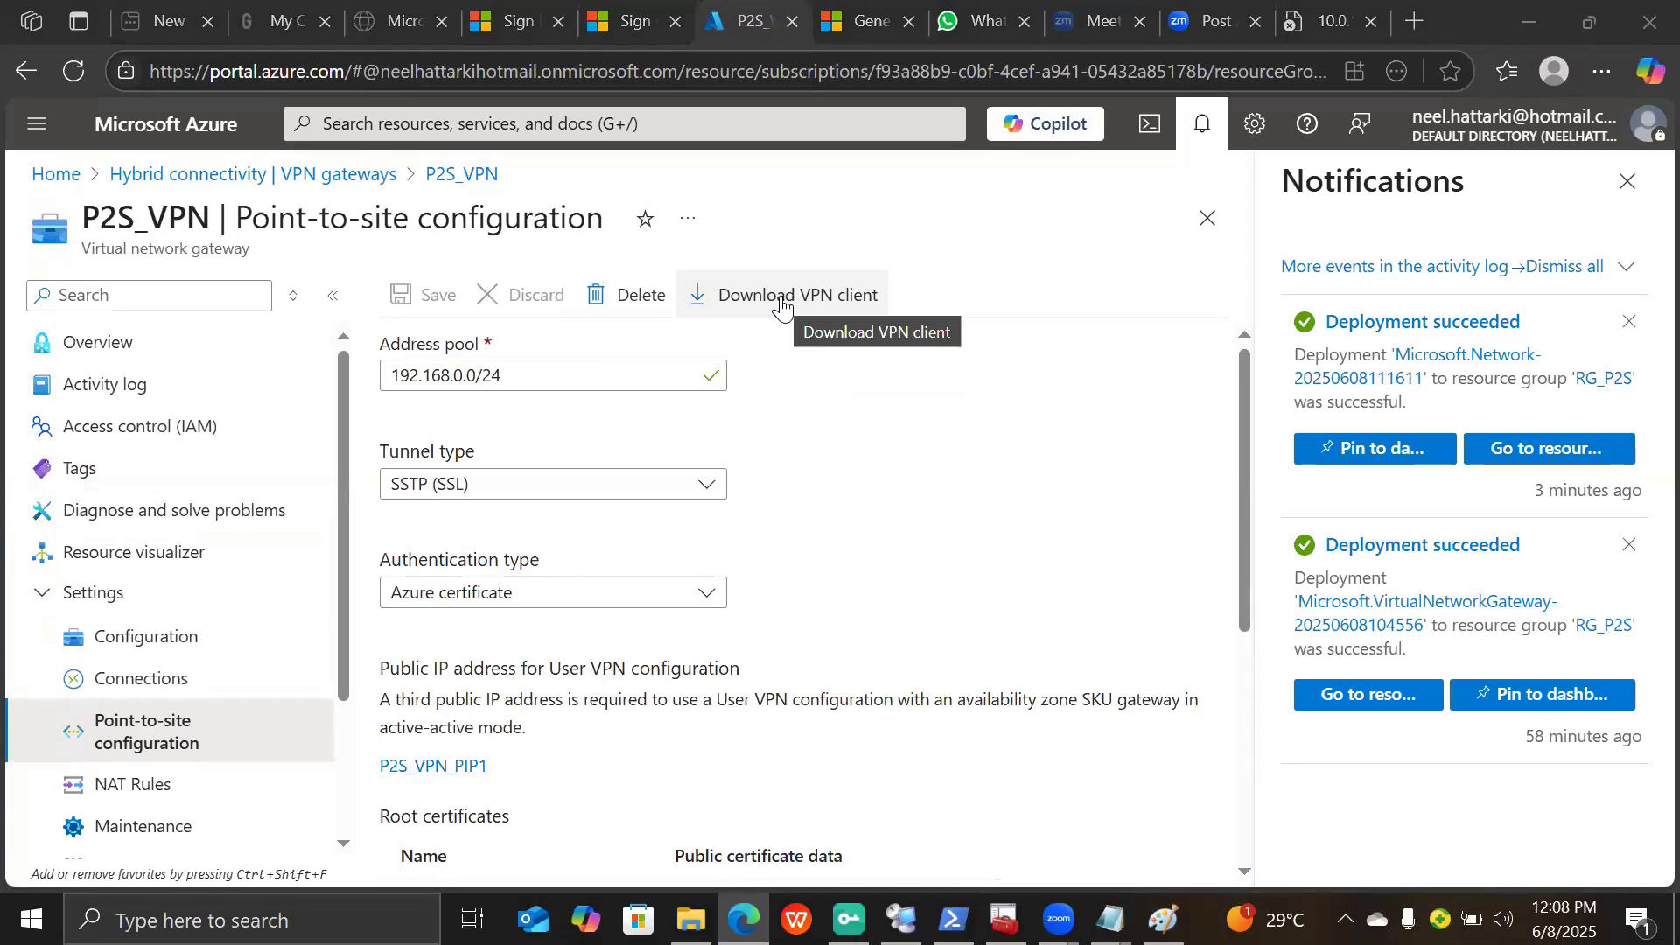
pyautogui.click(783, 305)
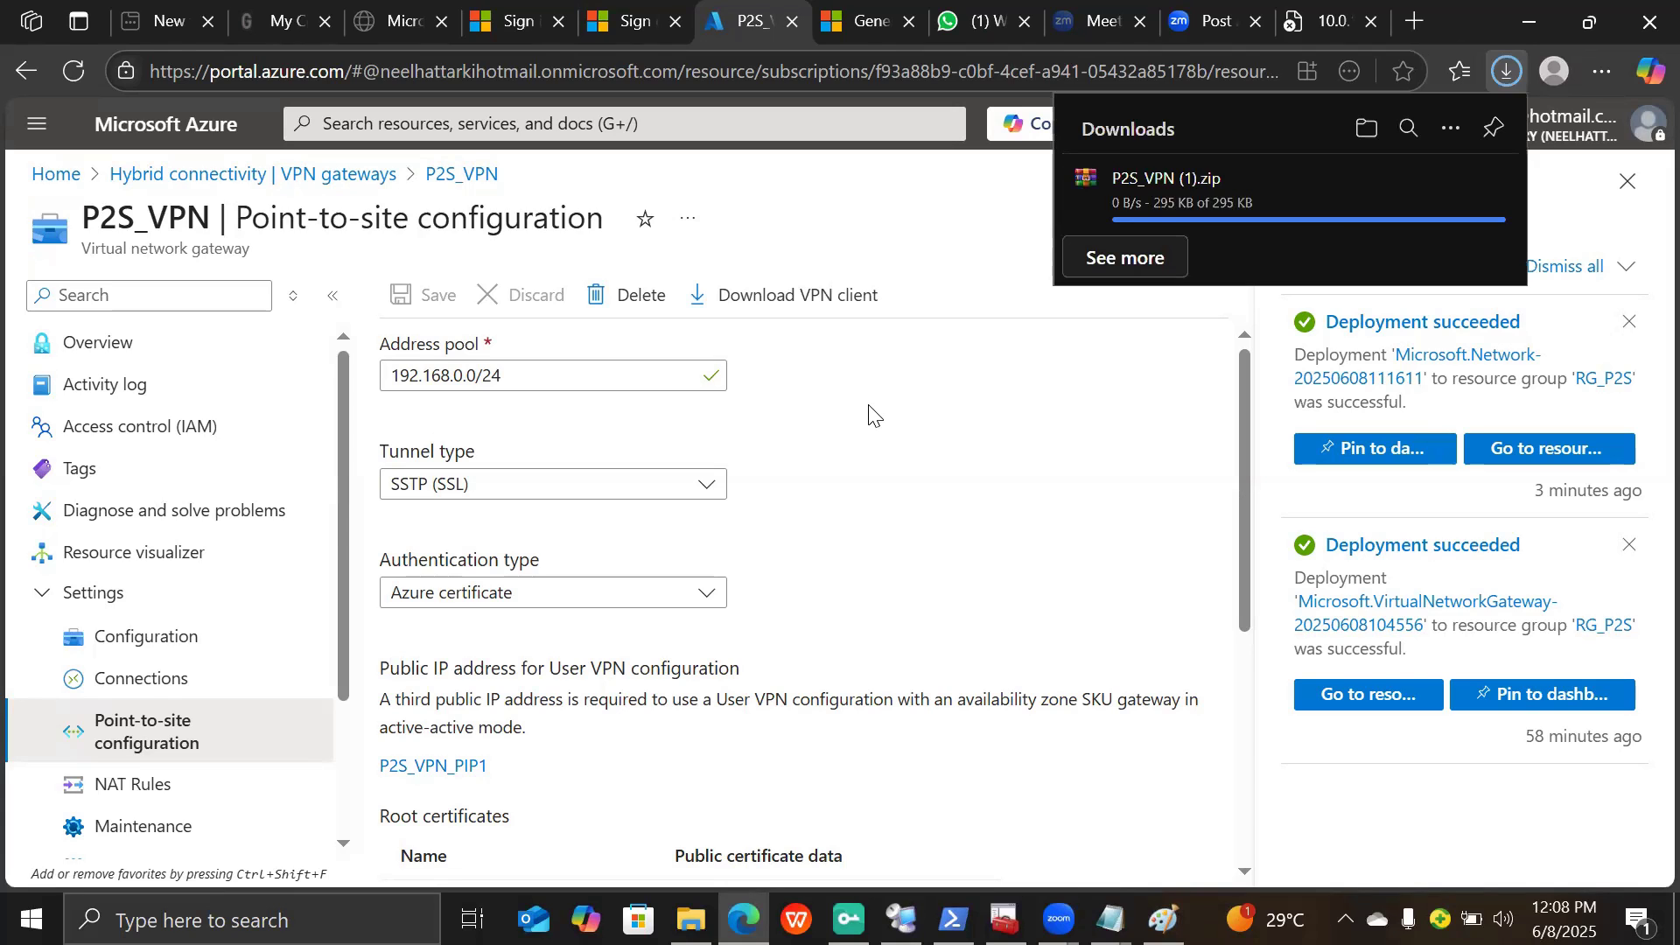
pyautogui.moveTo(1389, 194)
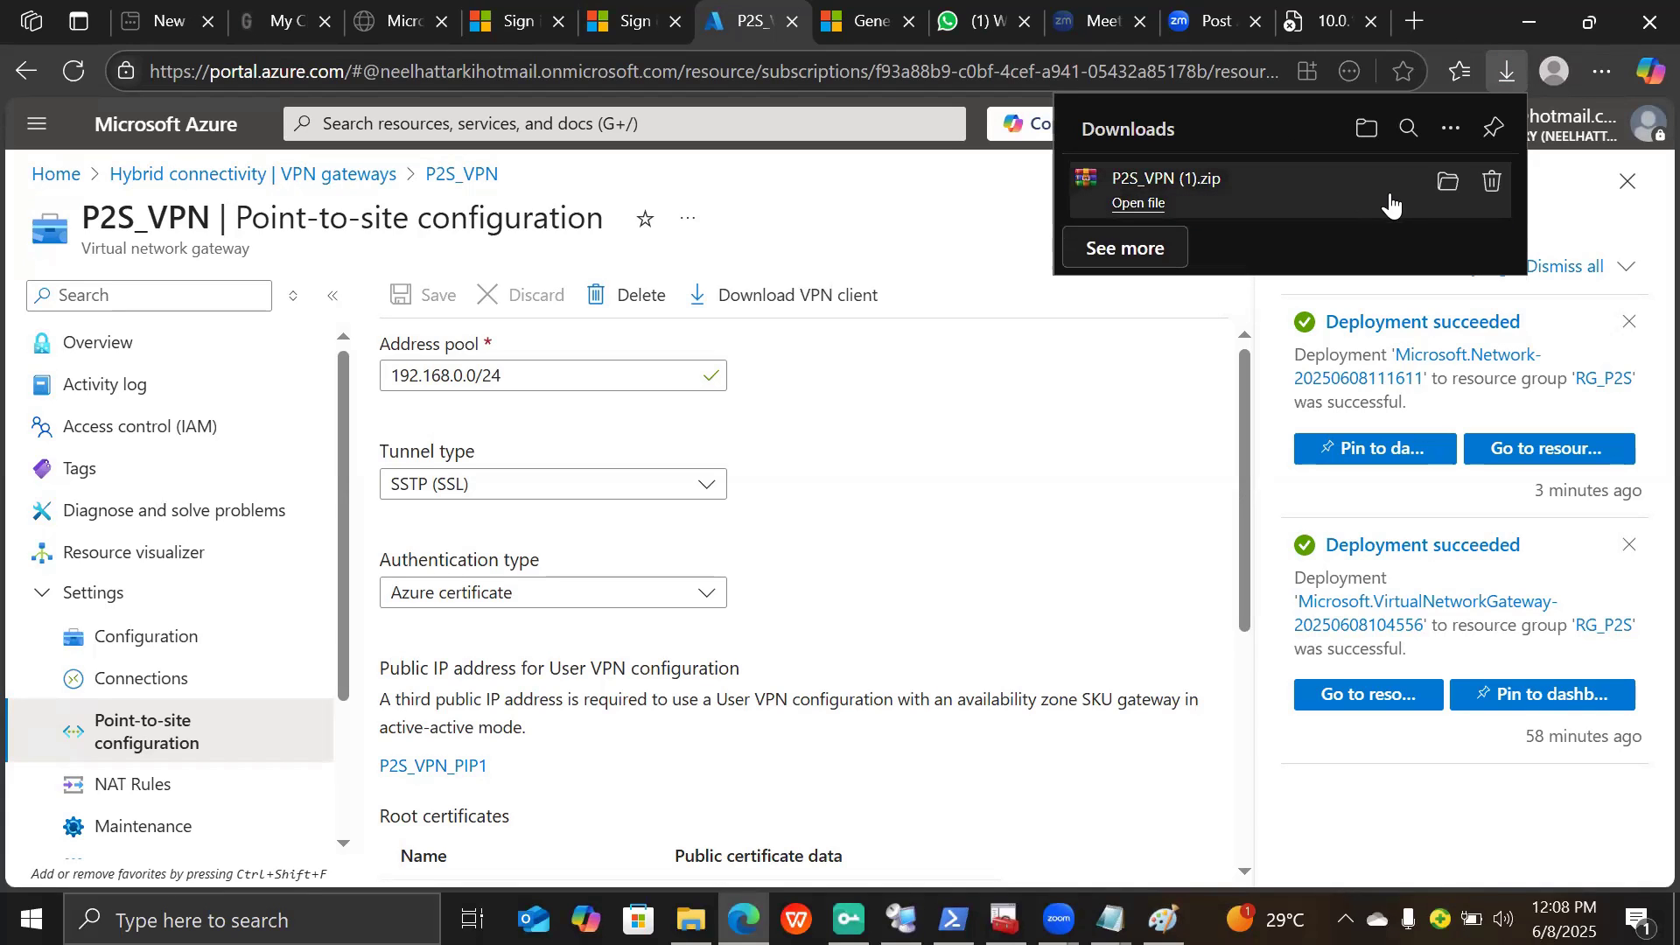
pyautogui.click(1451, 194)
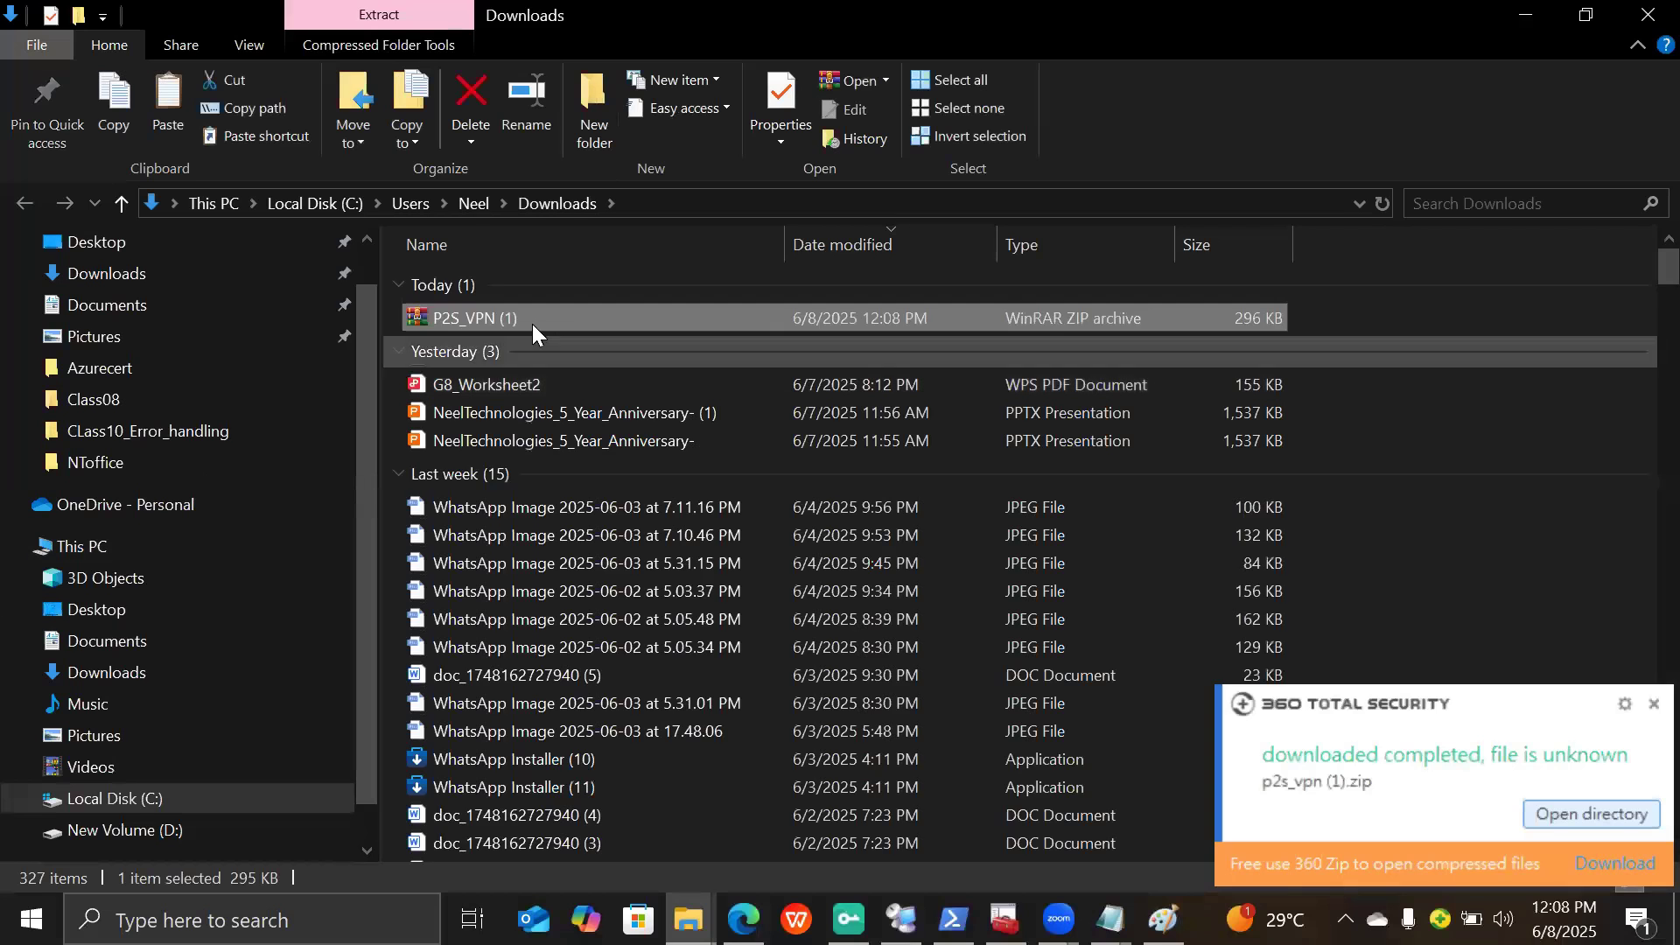
# - Move P2S_VPN (1).zip from Downloads into D:\Az-104\Mayl2025_weedays\Azurecert
pyautogui.rightClick(527, 319)
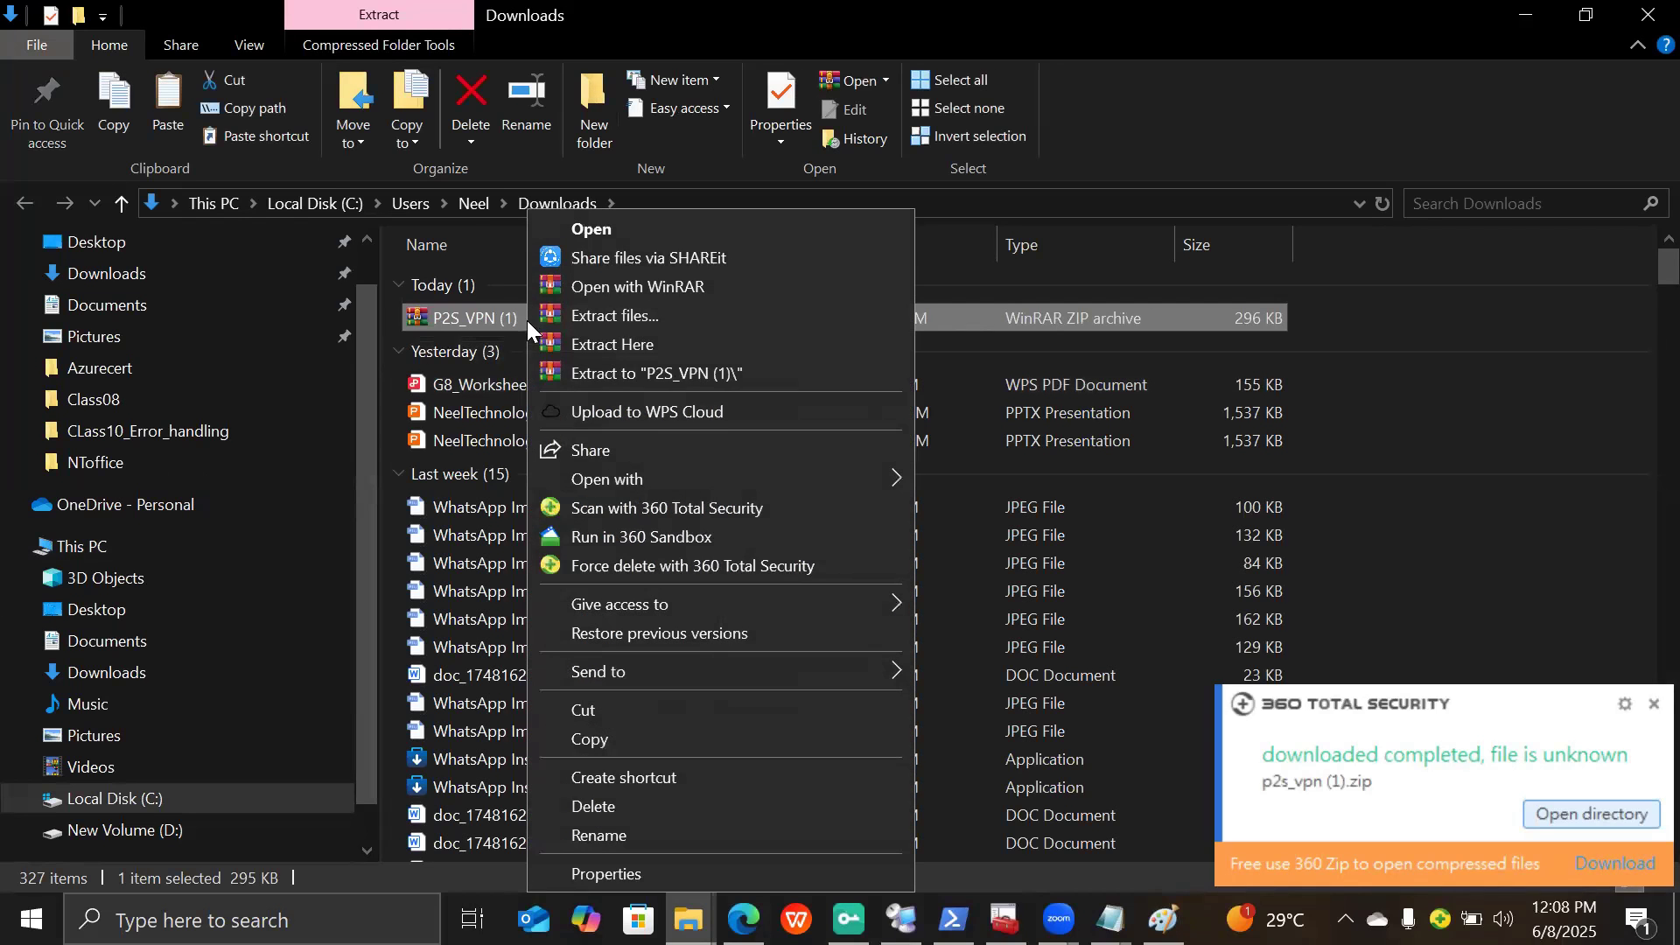
pyautogui.click(606, 716)
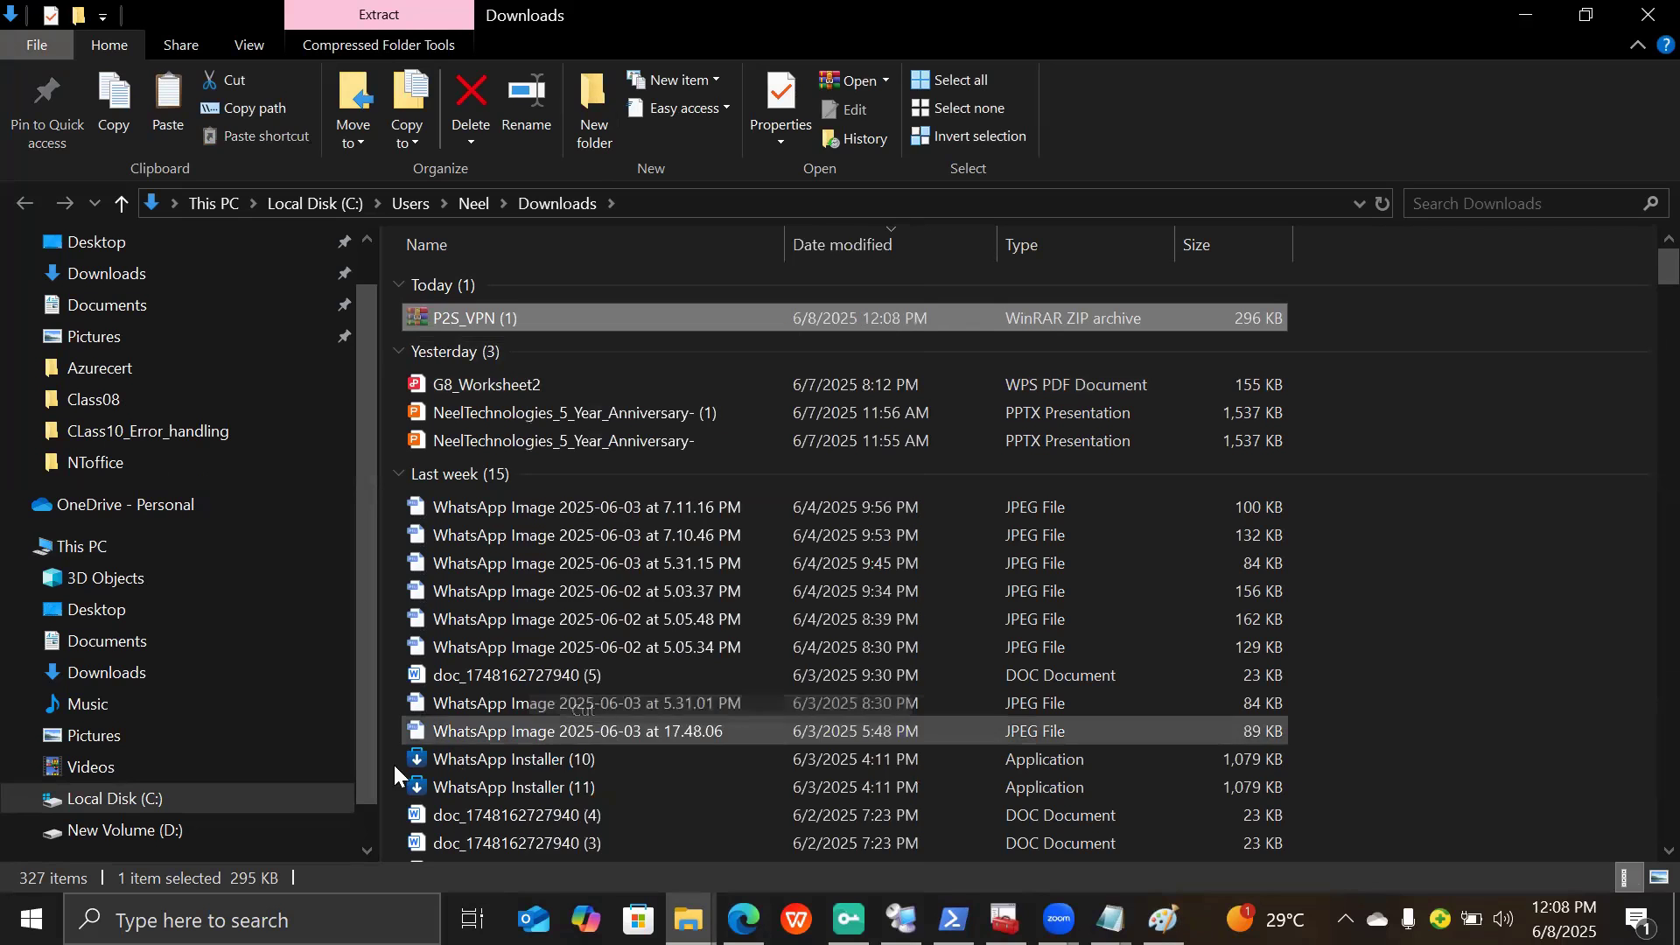
pyautogui.click(220, 821)
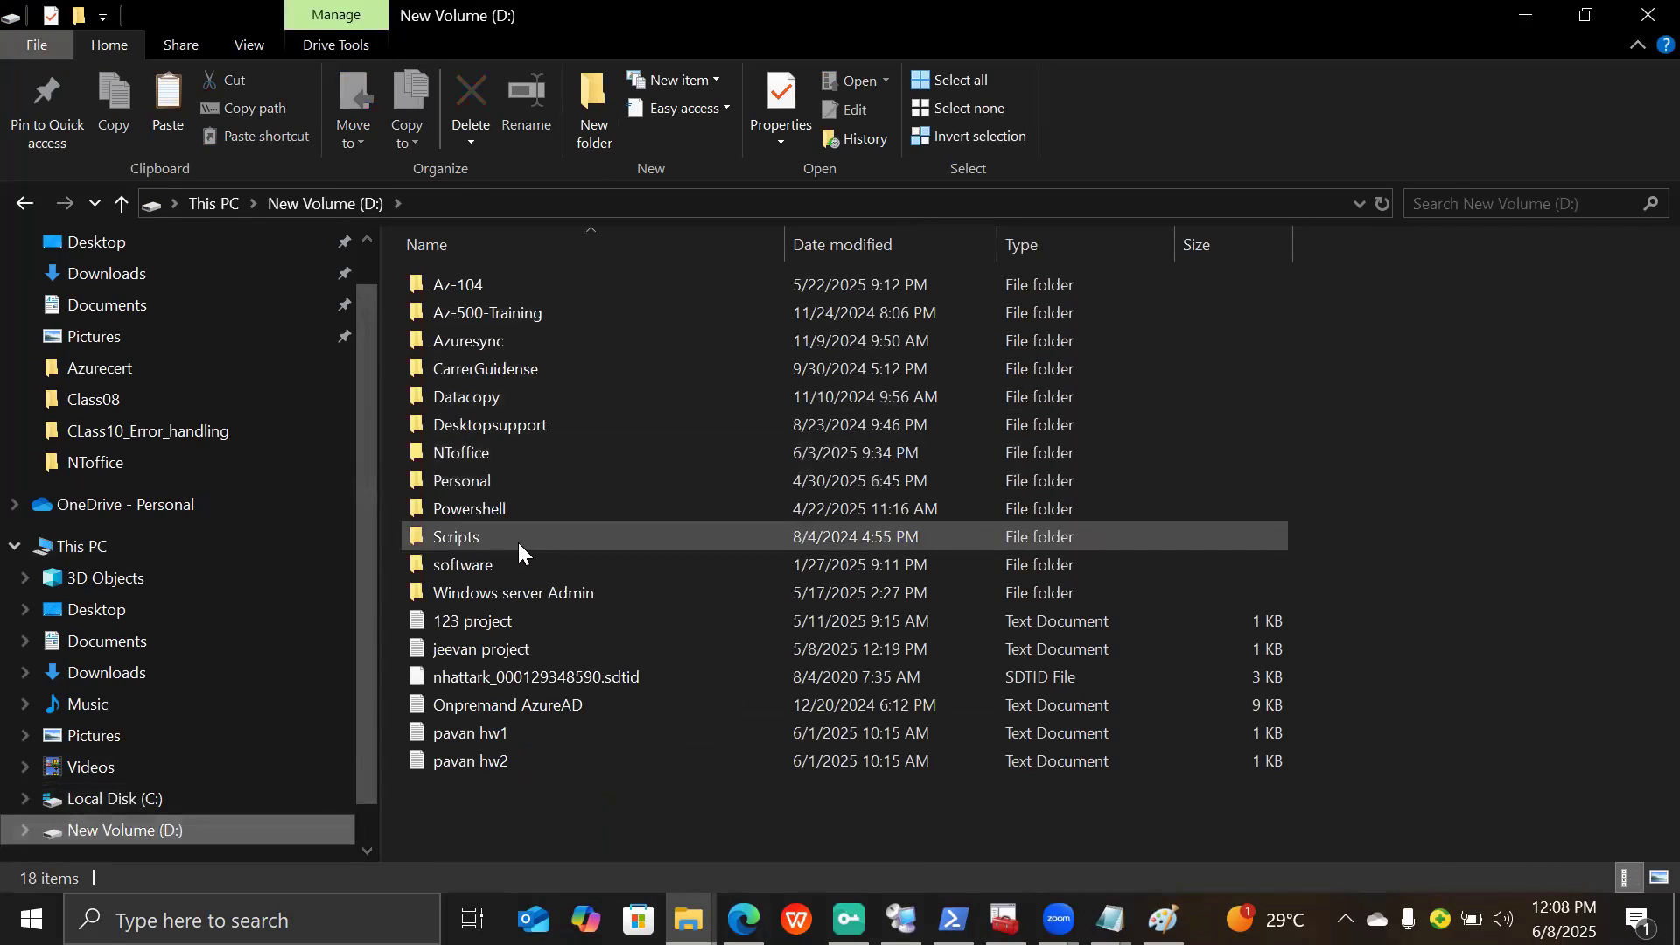
pyautogui.doubleClick(471, 293)
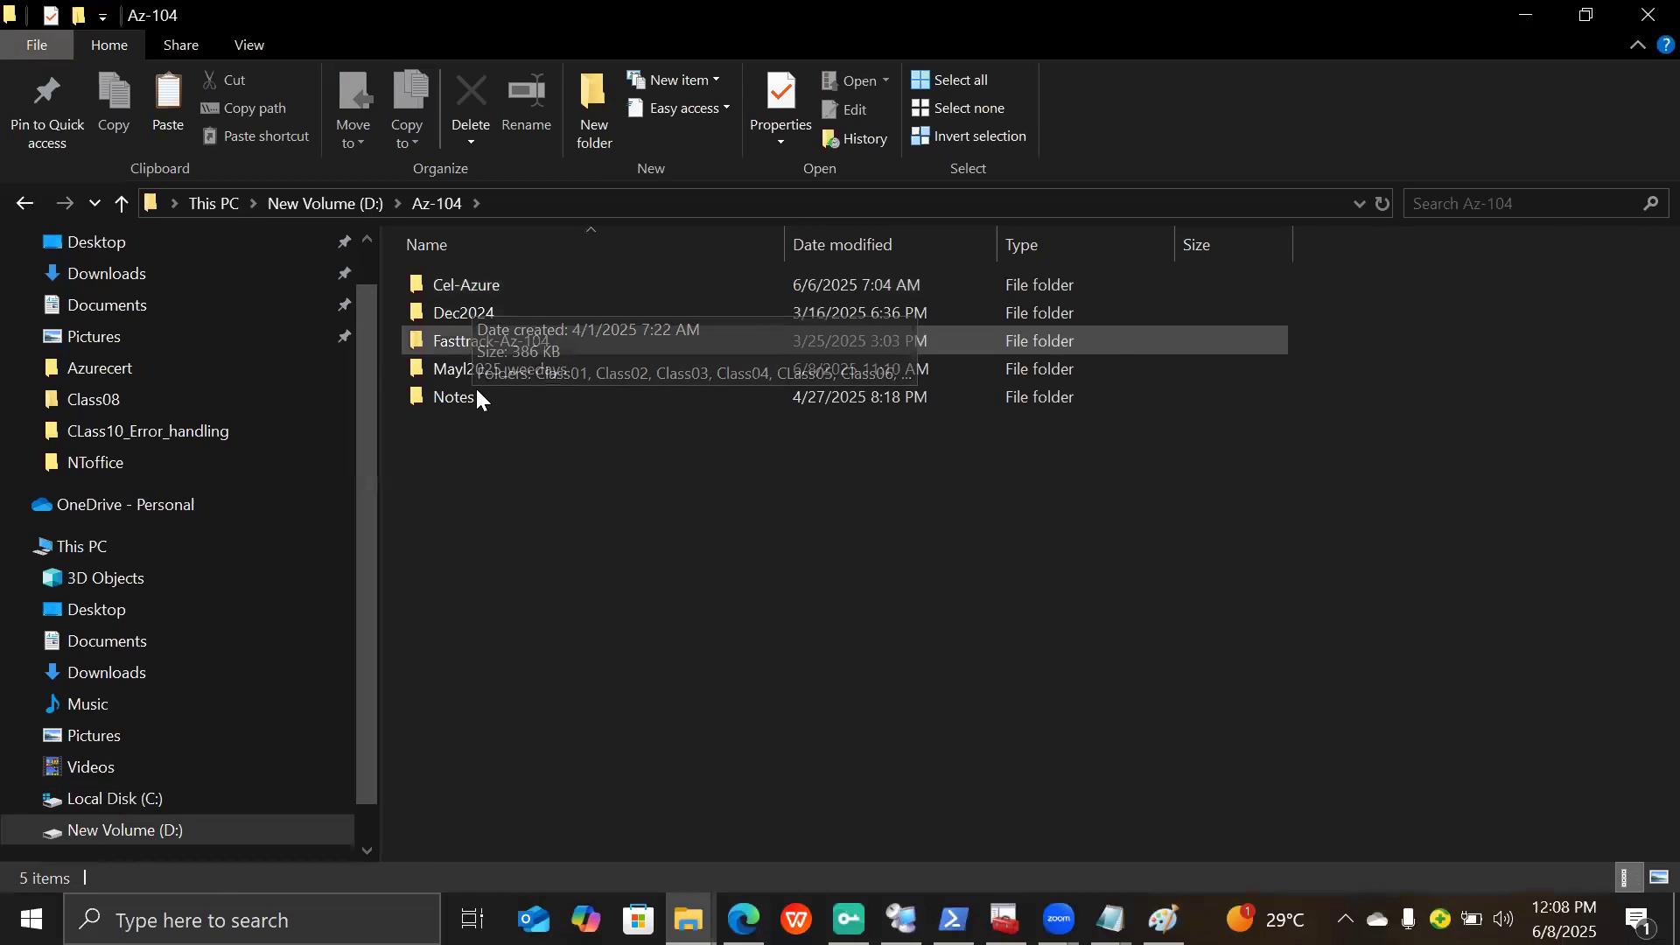
pyautogui.doubleClick(489, 371)
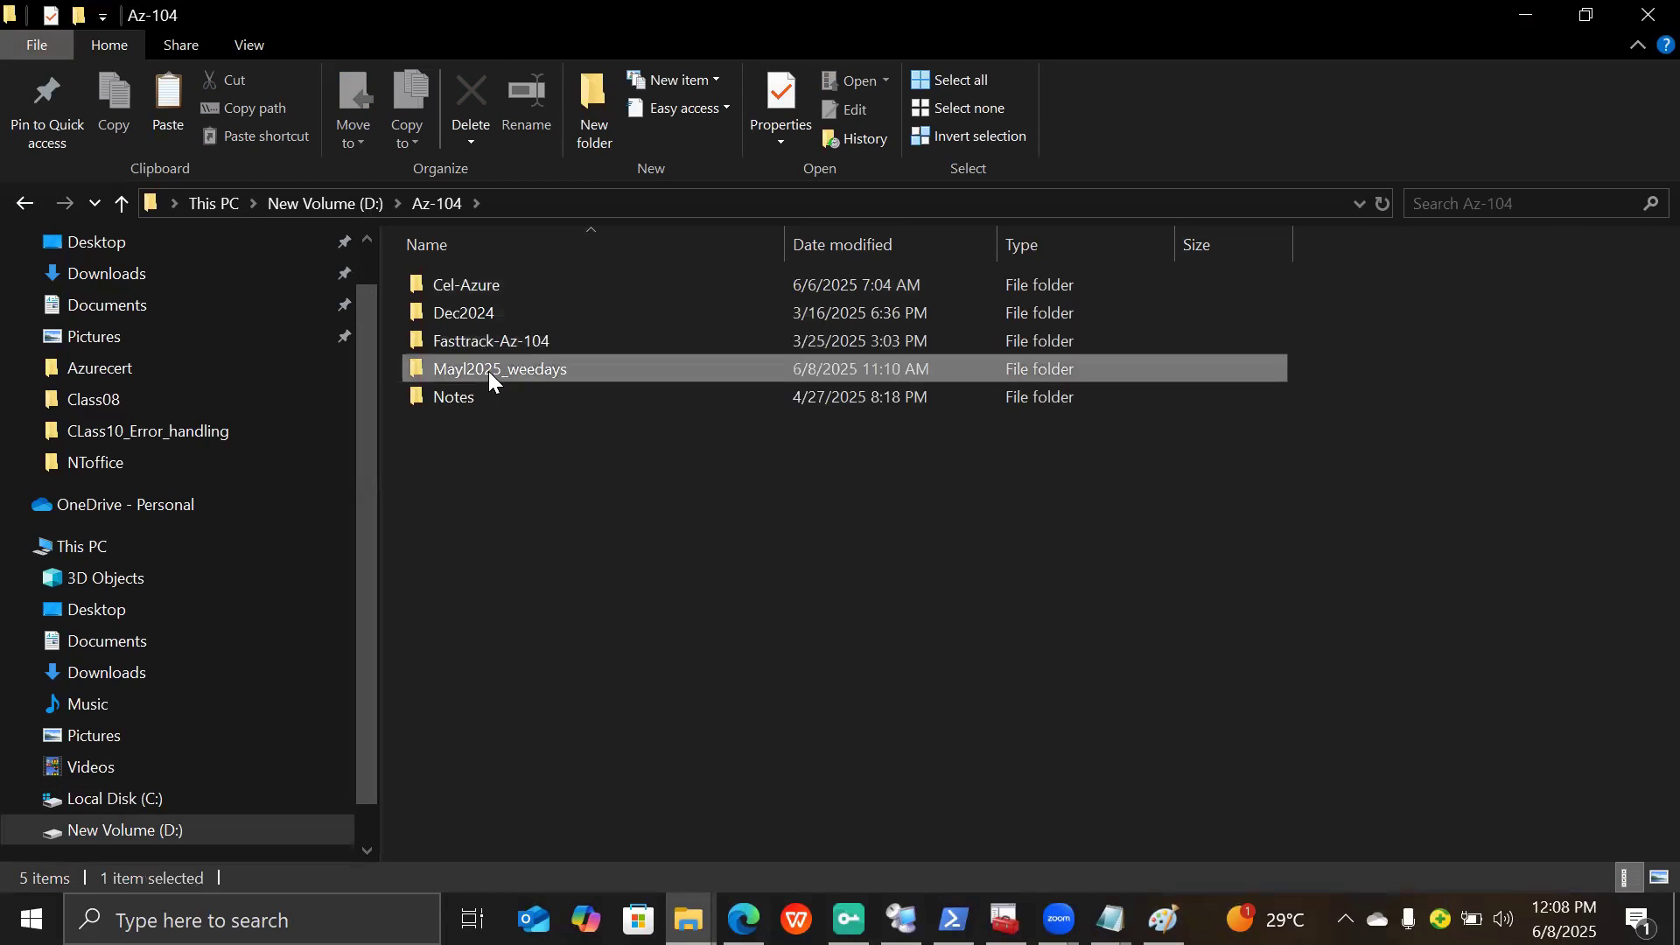
pyautogui.click(471, 287)
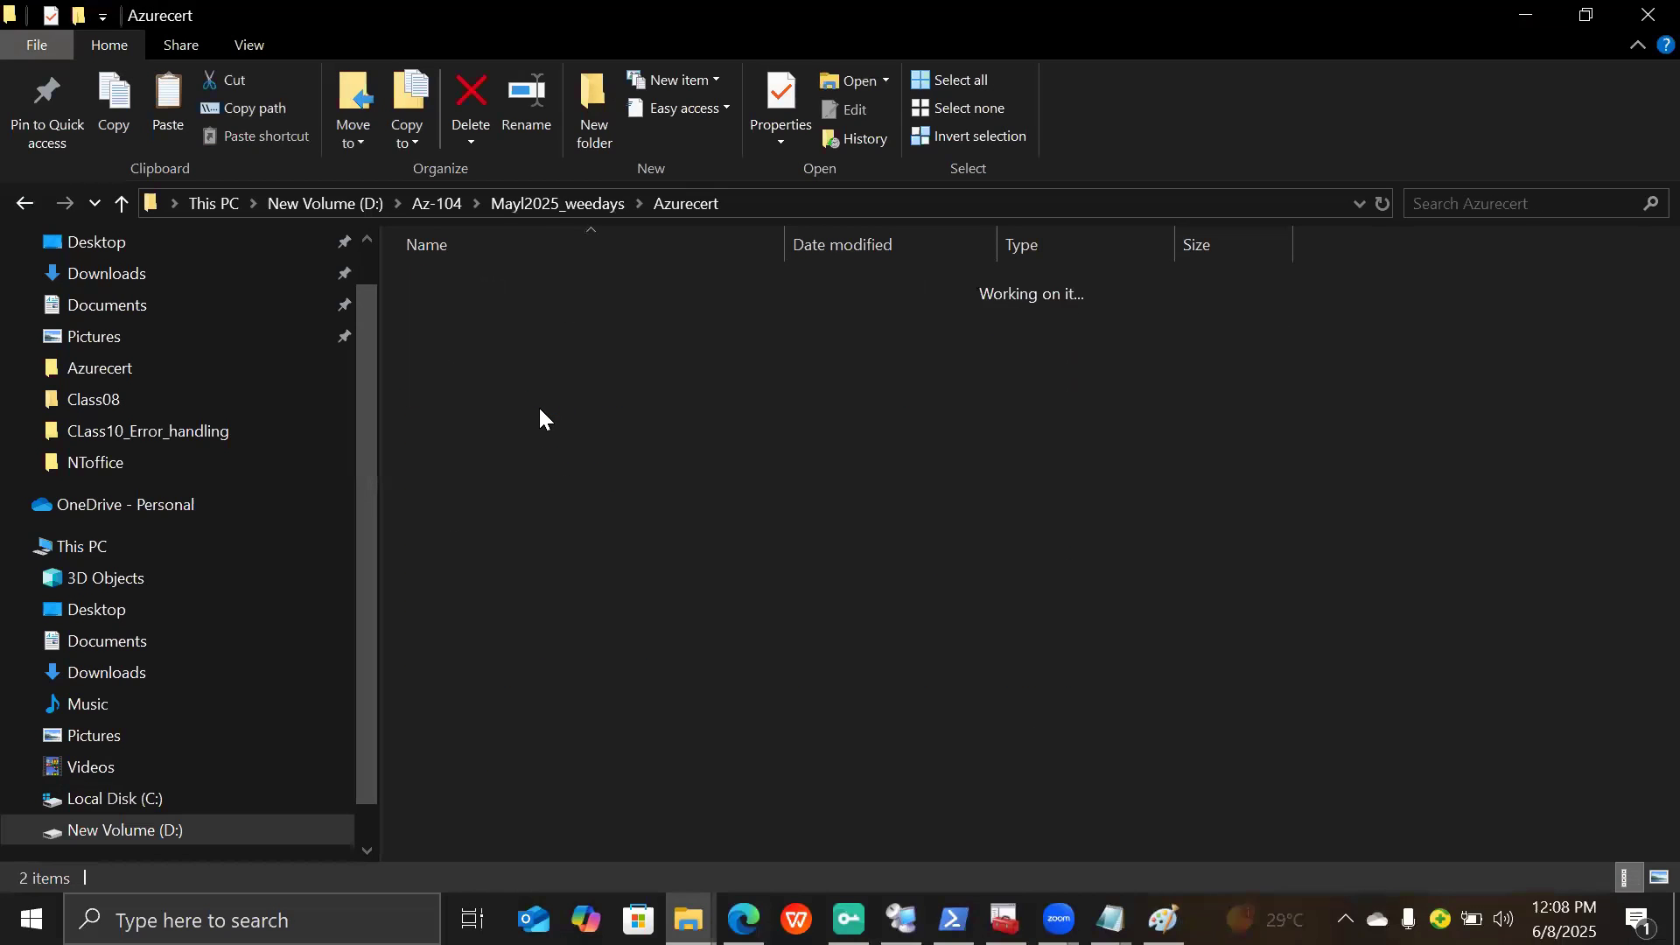
pyautogui.hotkey('ctrl', 'v')
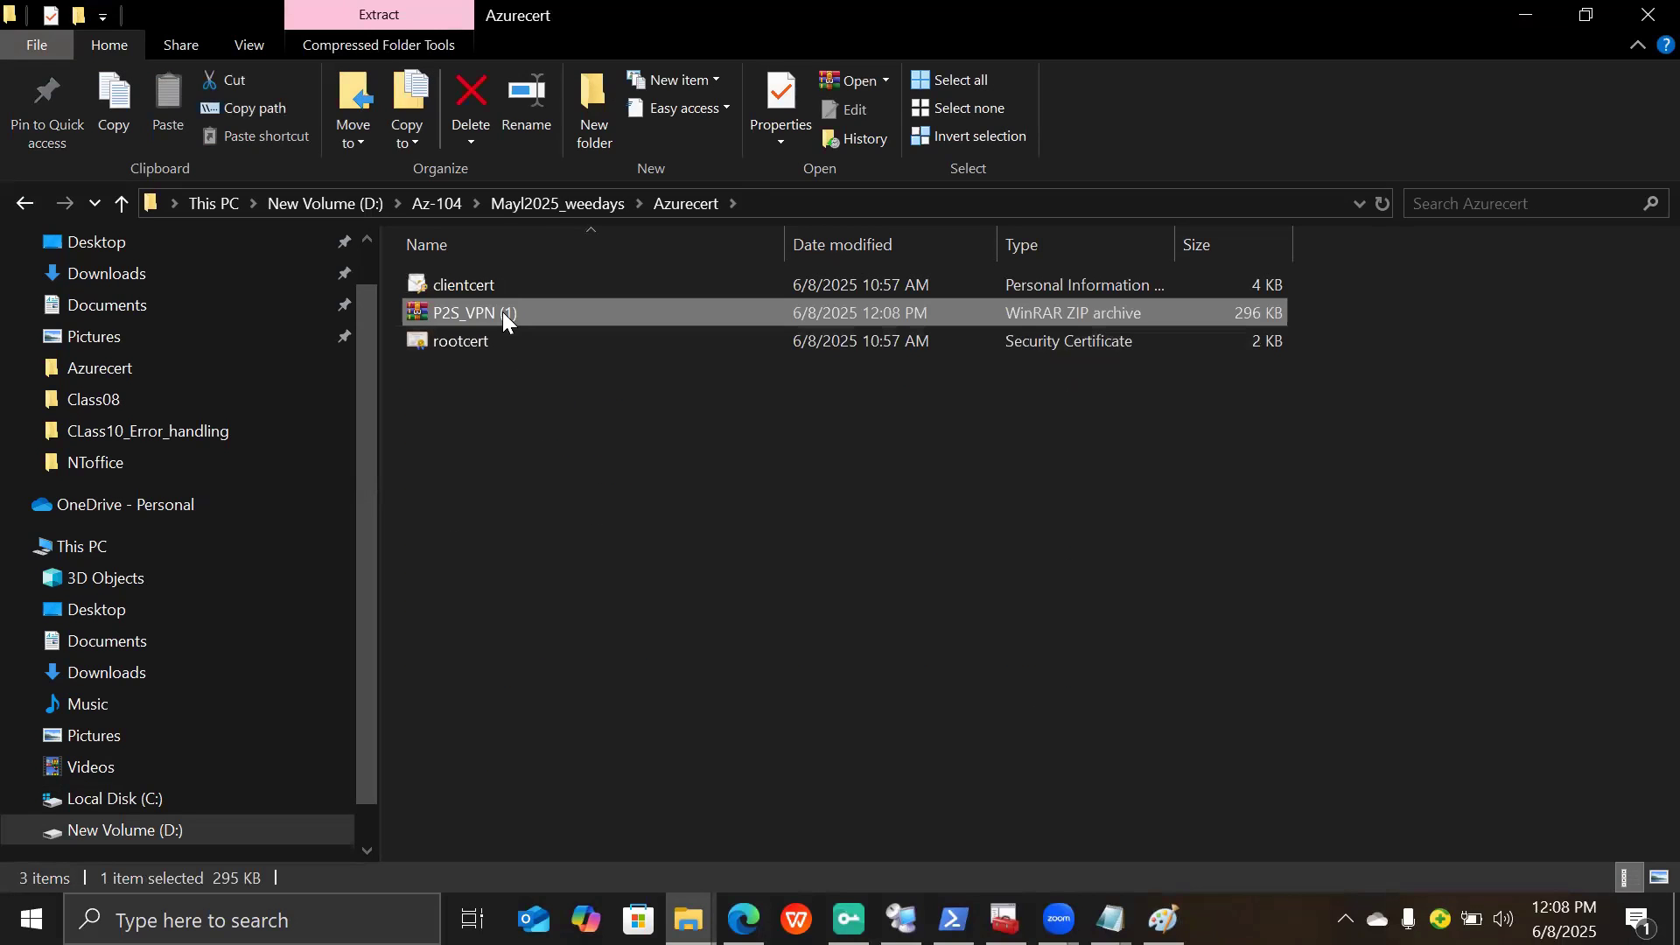
# - Extract the zip in place and open the WindowsAmd64 folder
pyautogui.rightClick(504, 320)
pyautogui.click(535, 377)
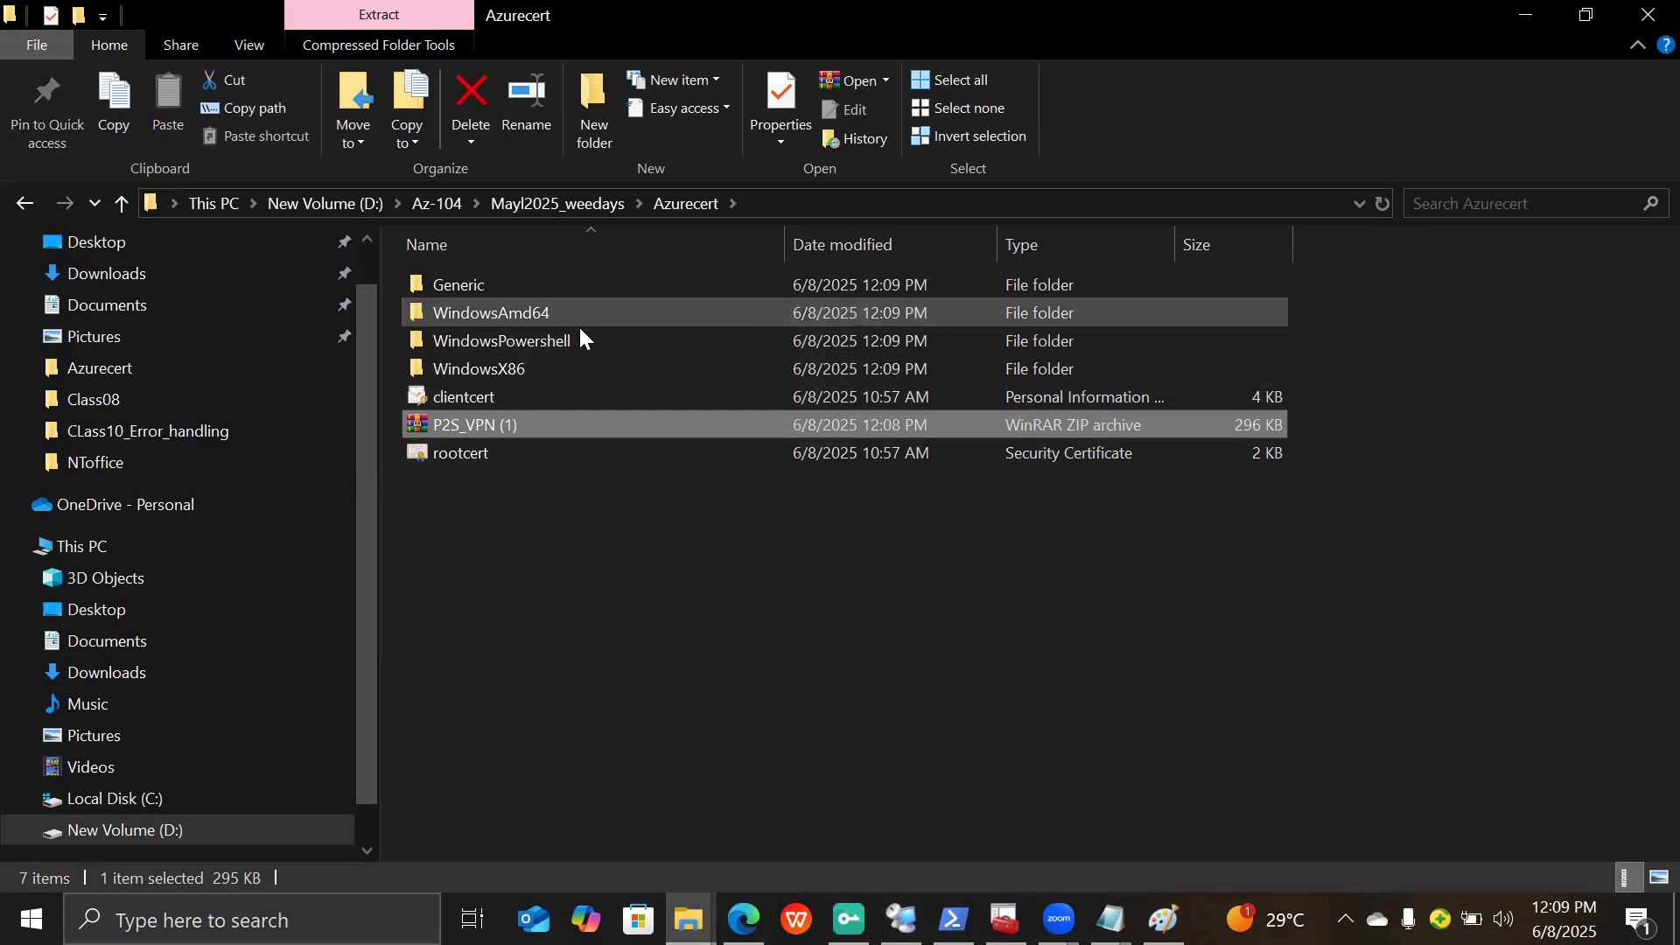
pyautogui.click(532, 313)
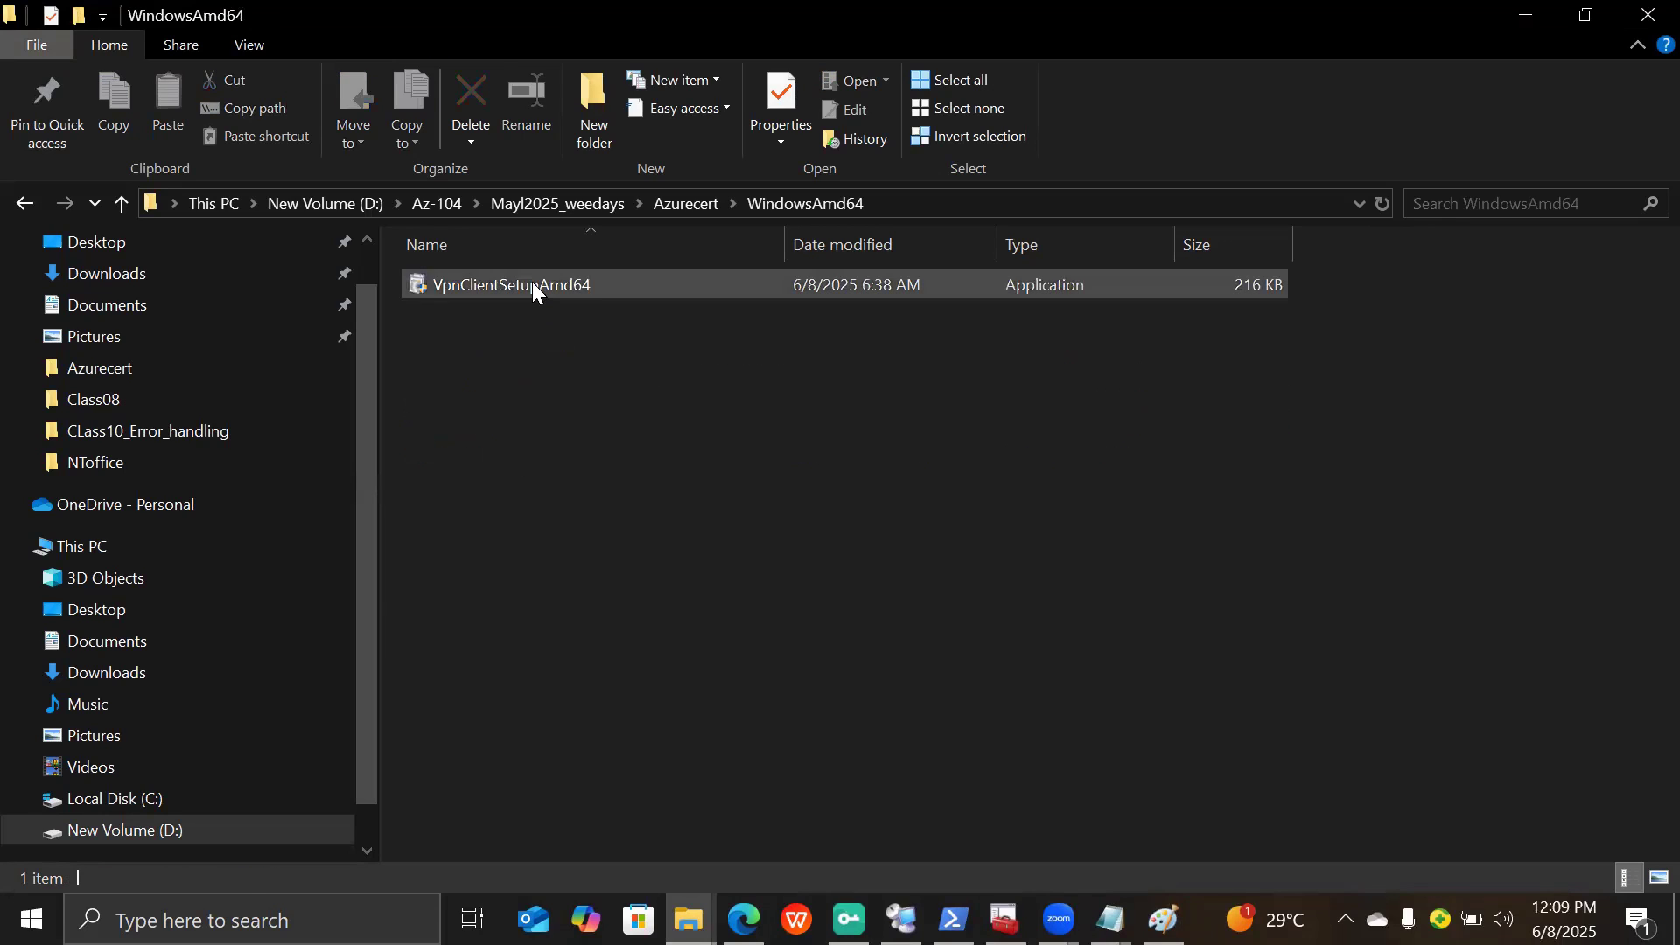
# - Run VpnClientSetupAmd64 anyway, confirm the VNET1 install, and allow its startup-item and rasphone.pbk changes
pyautogui.doubleClick(534, 286)
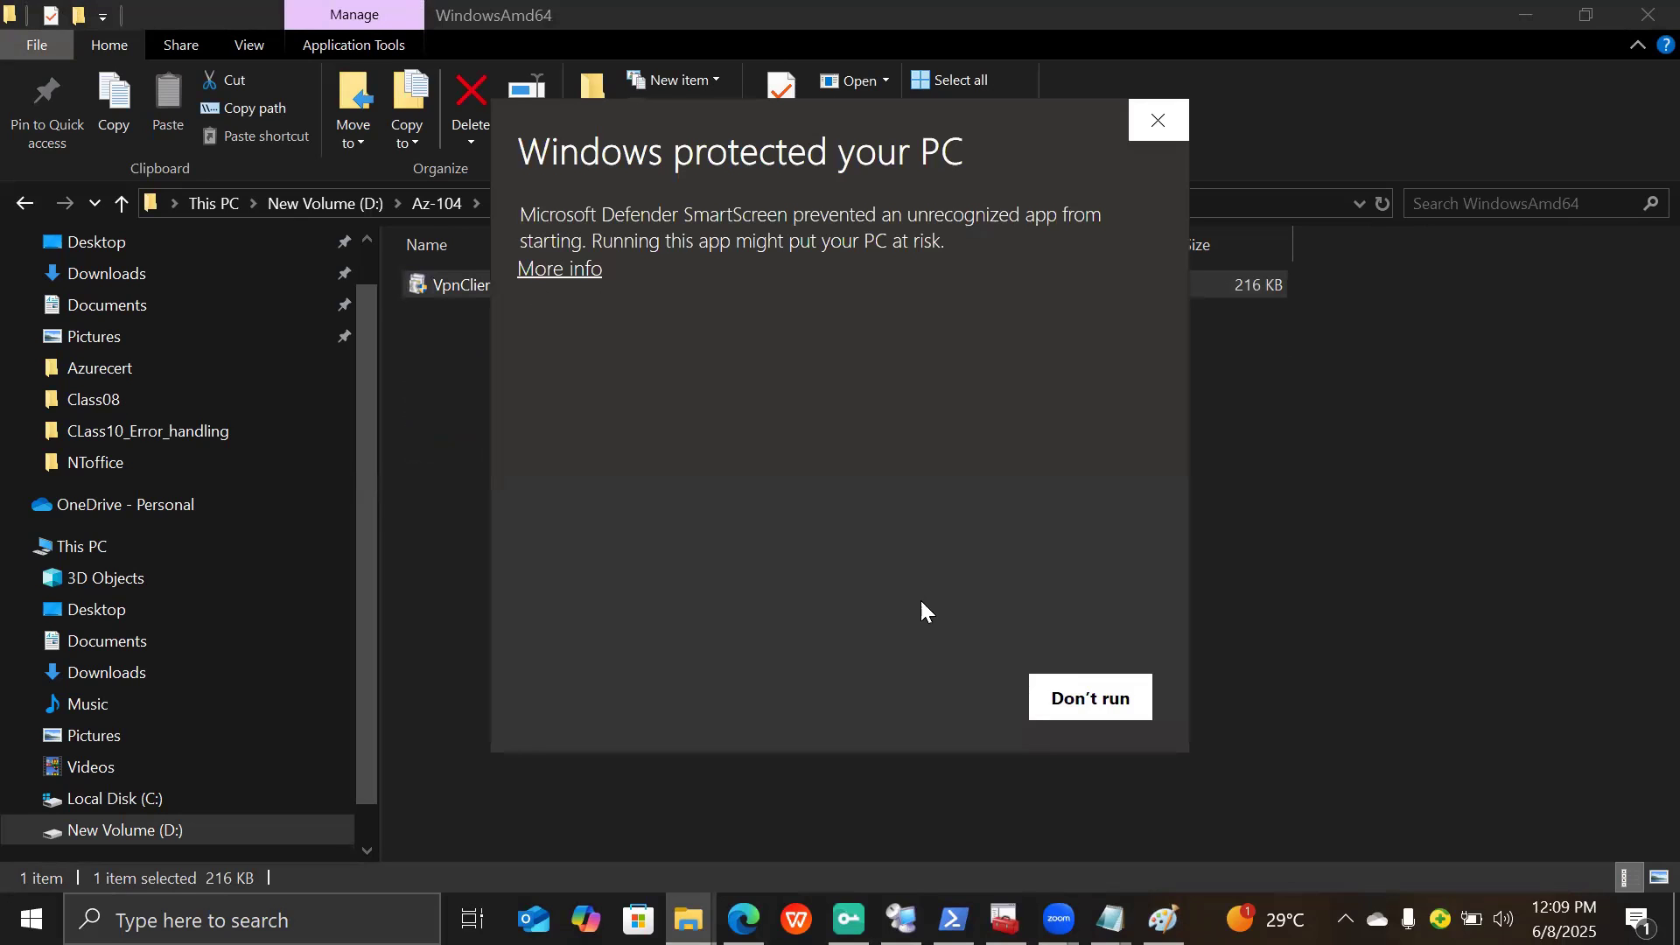
pyautogui.click(588, 271)
pyautogui.click(930, 694)
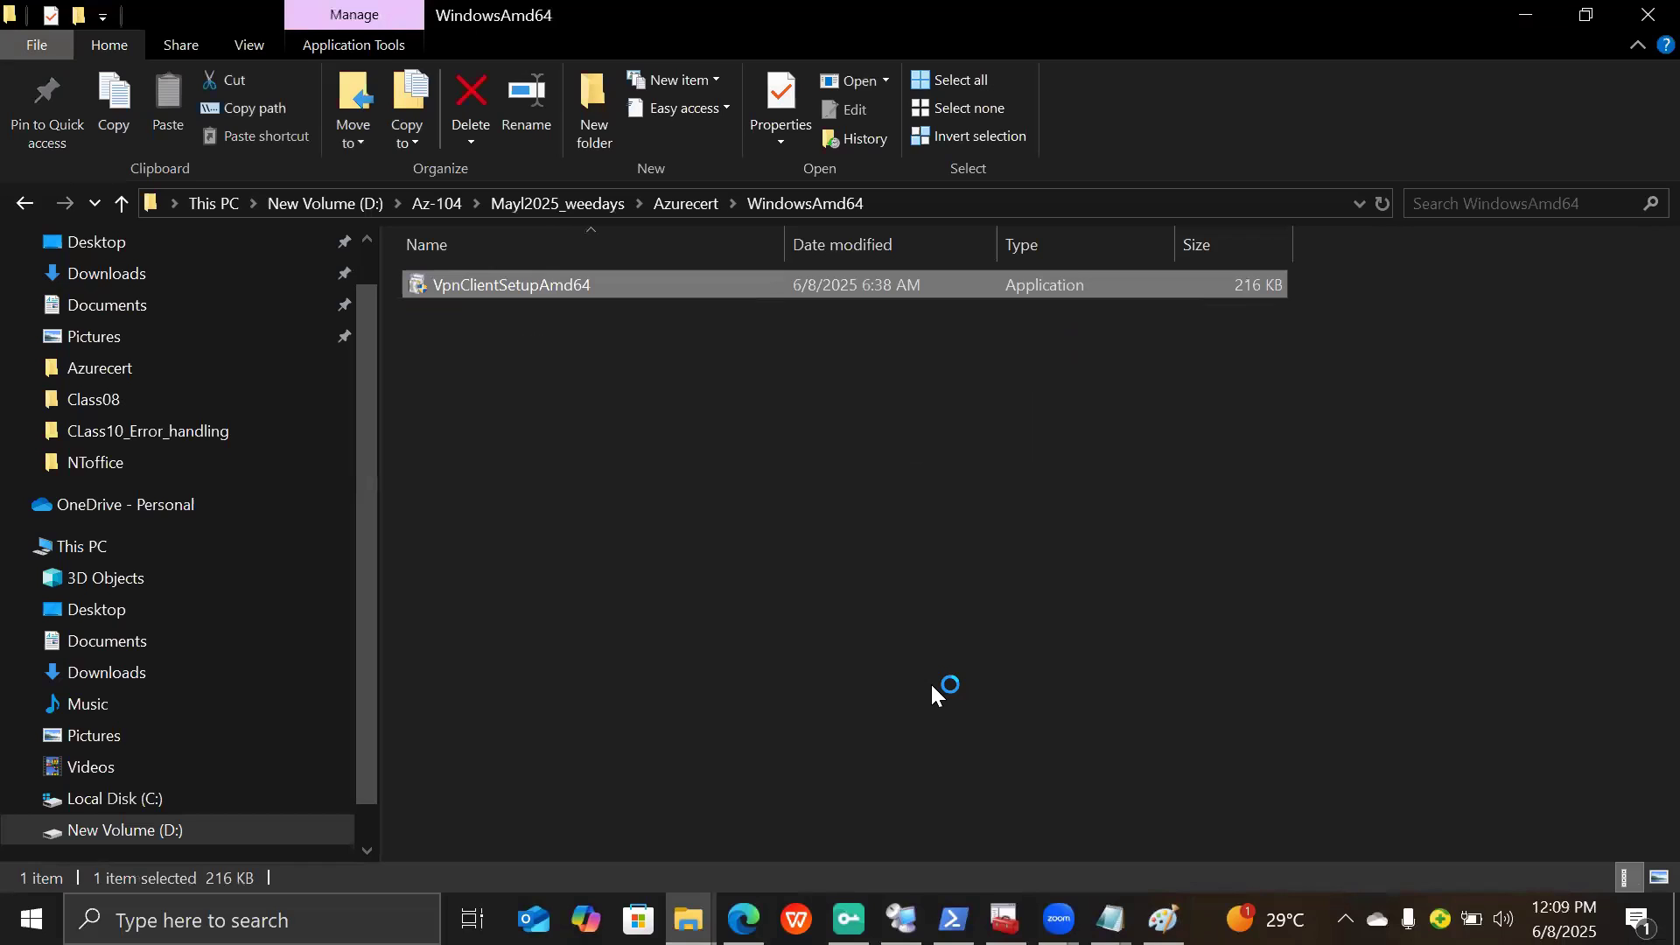
pyautogui.click(878, 555)
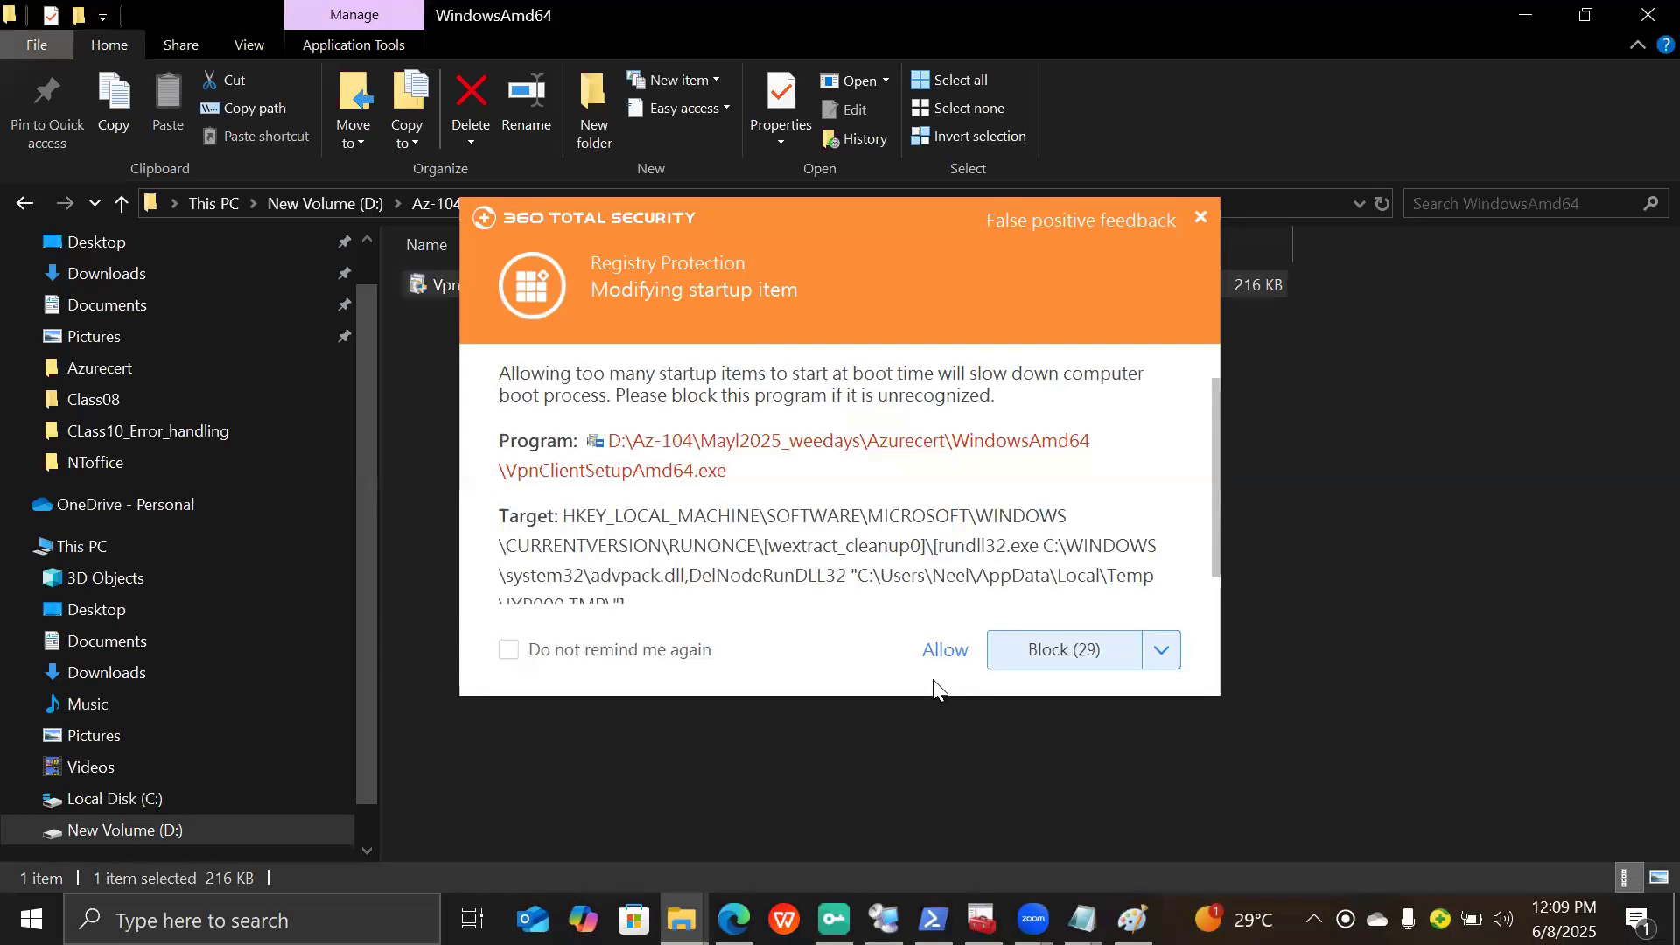
pyautogui.click(935, 654)
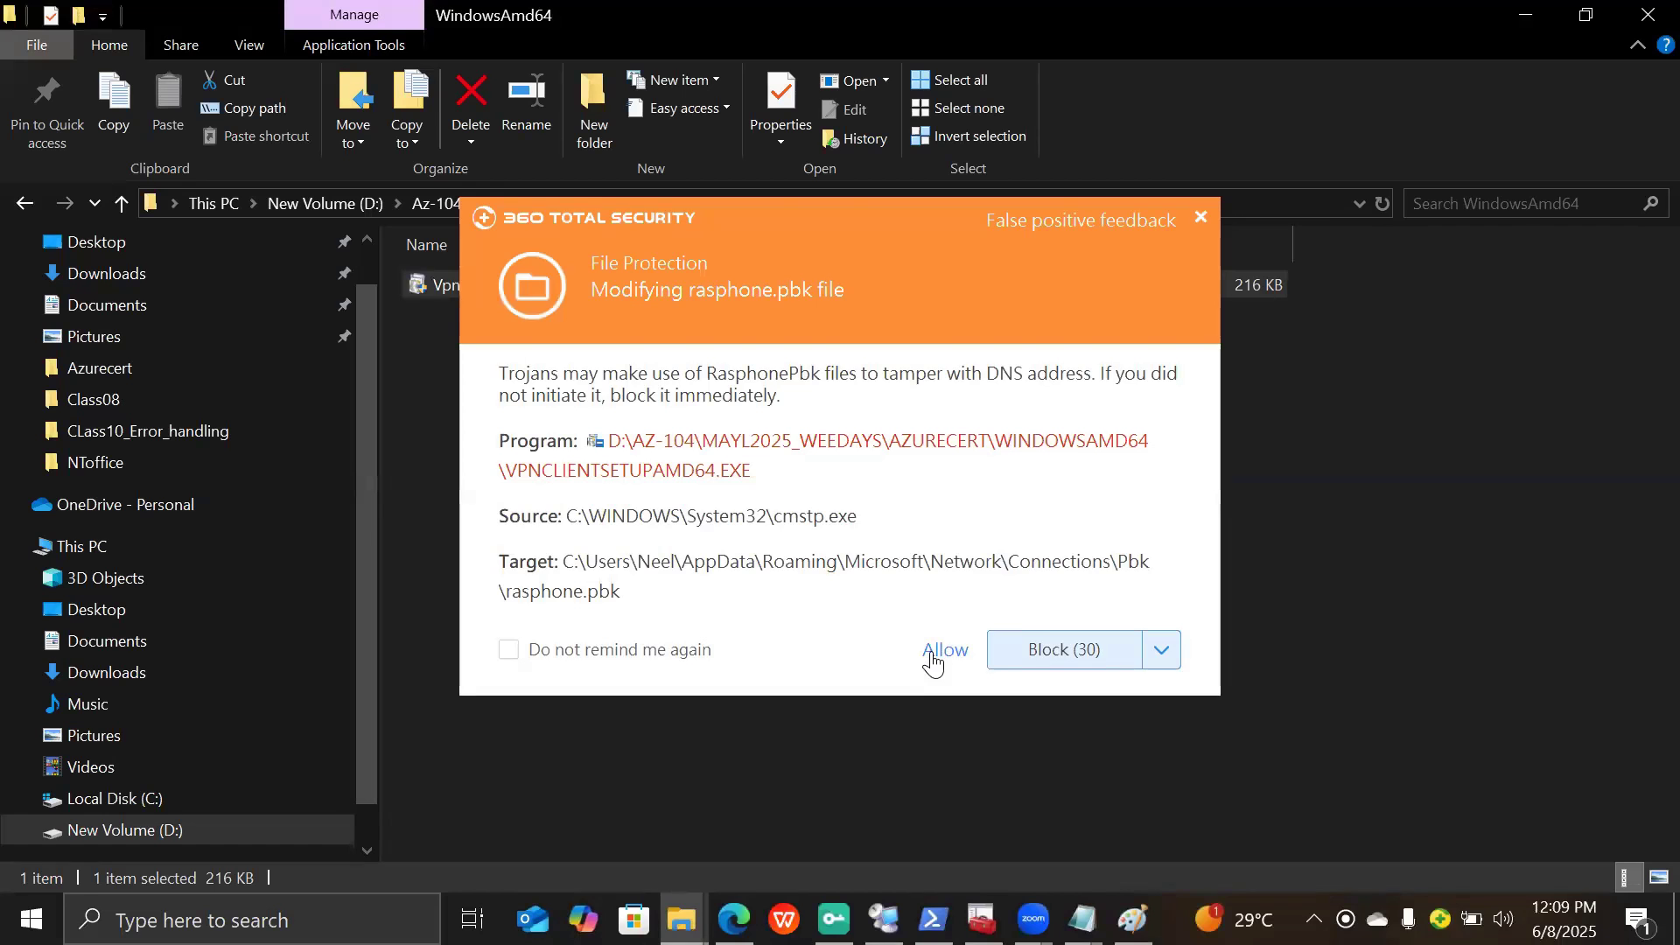
pyautogui.click(932, 658)
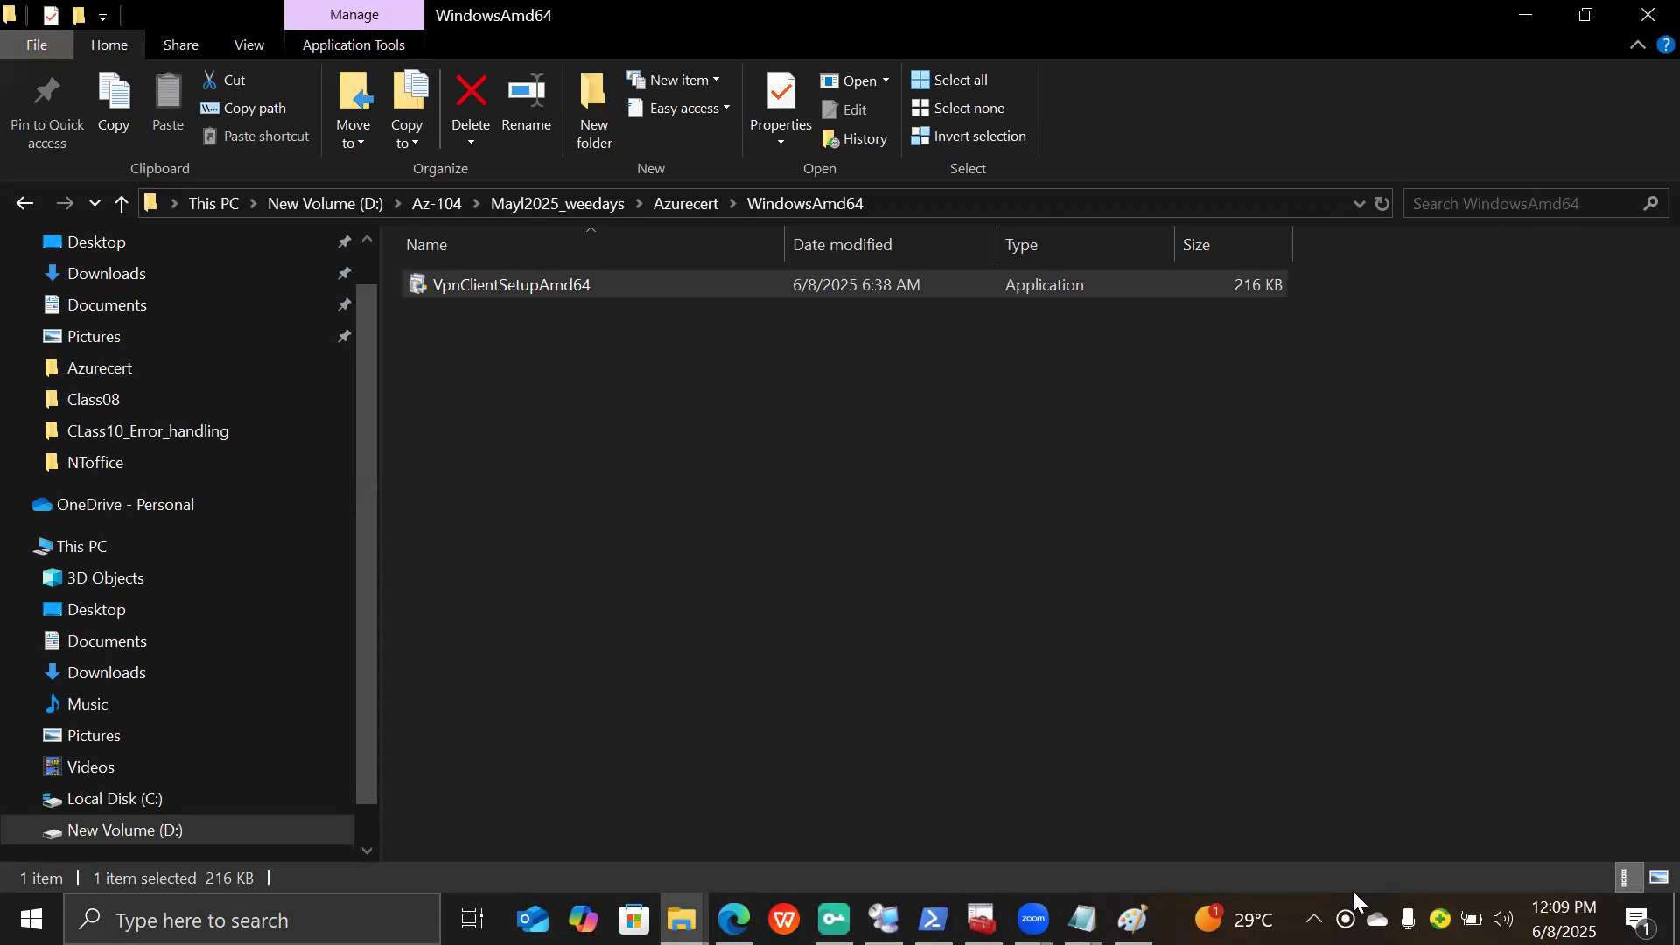
# - Check the hidden tray apps, dismiss the news headline, and deselect the installer file
pyautogui.click(1313, 919)
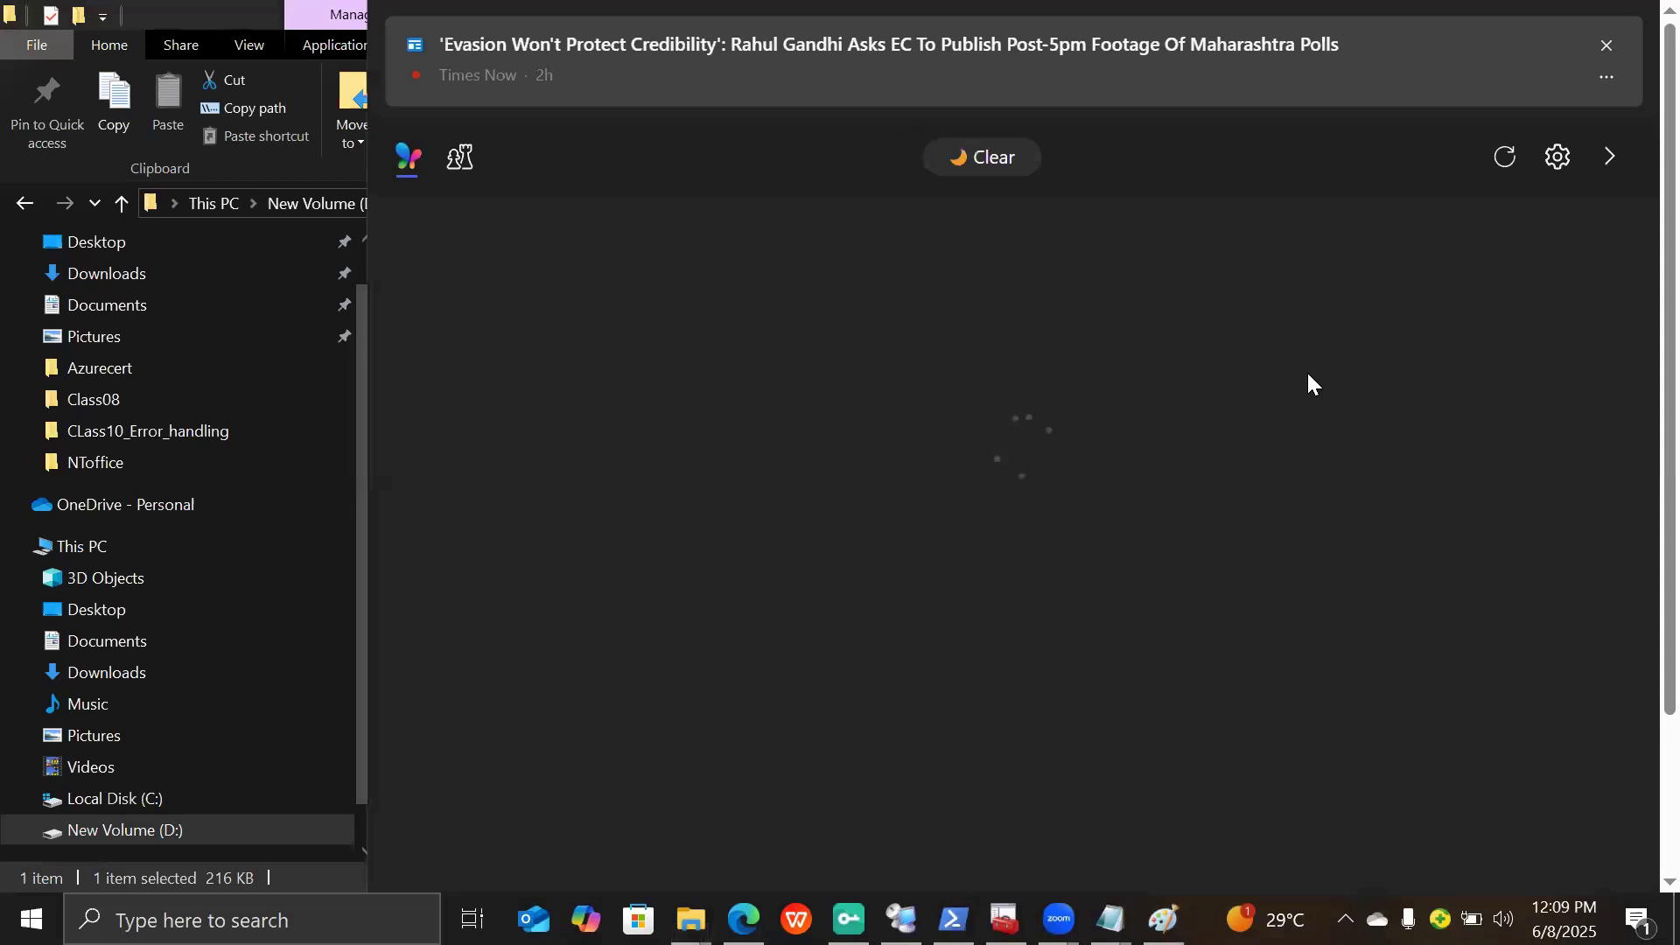
pyautogui.click(1599, 58)
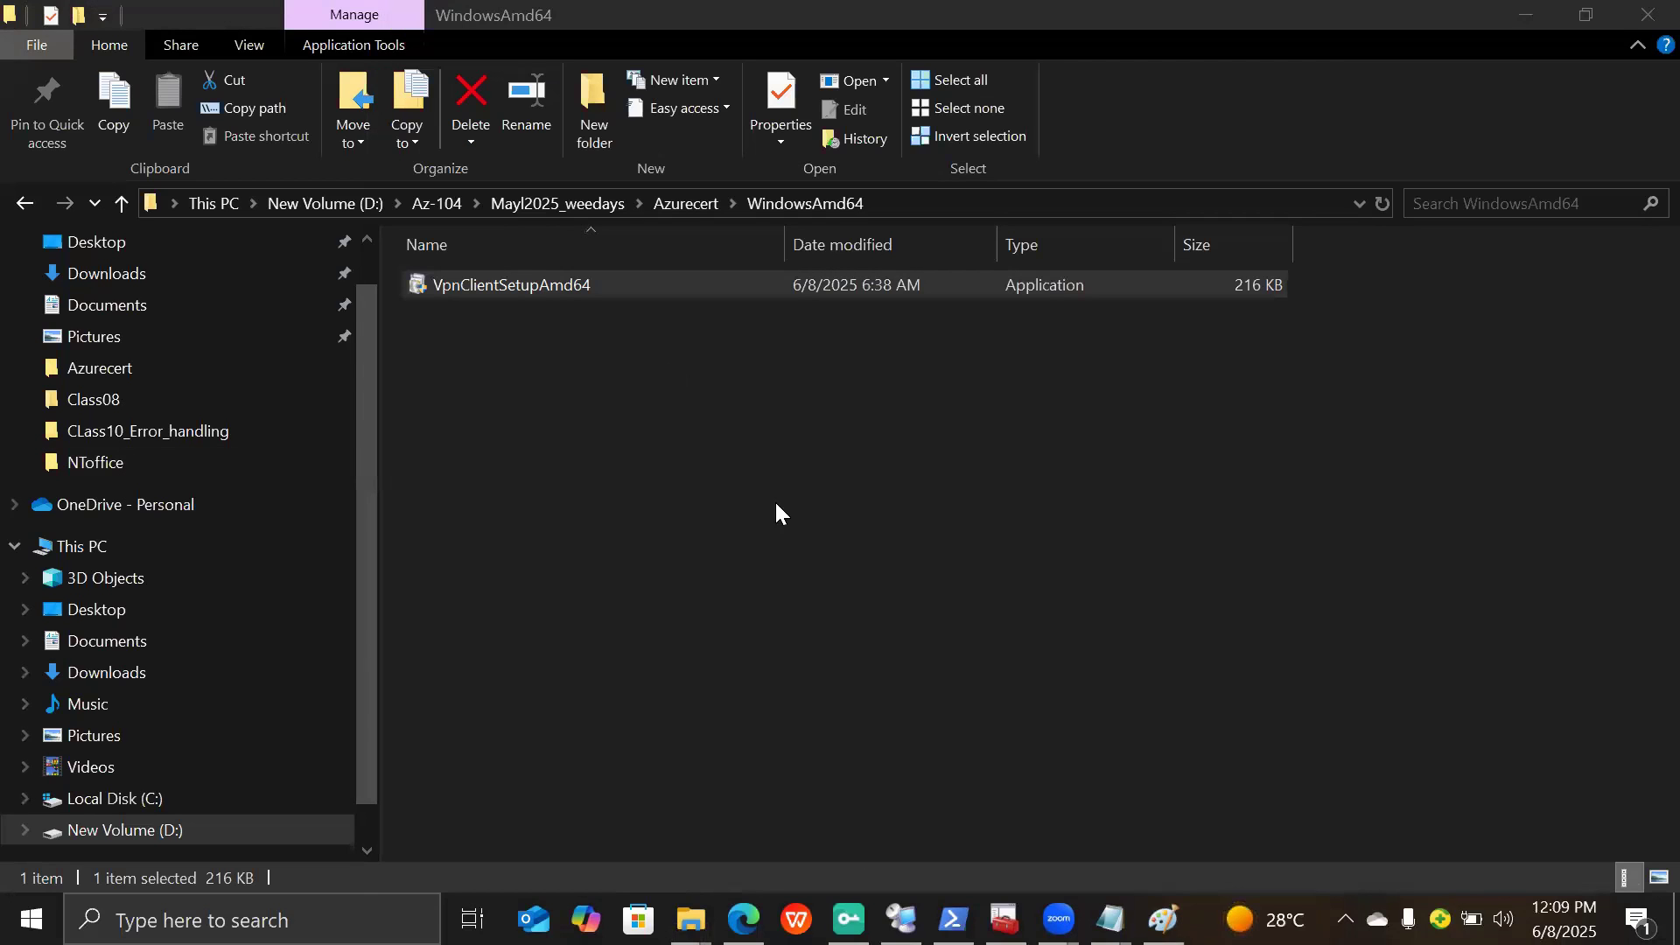
pyautogui.click(775, 500)
# - Search Windows for 'vpn' and open the VPN settings page
pyautogui.click(252, 920)
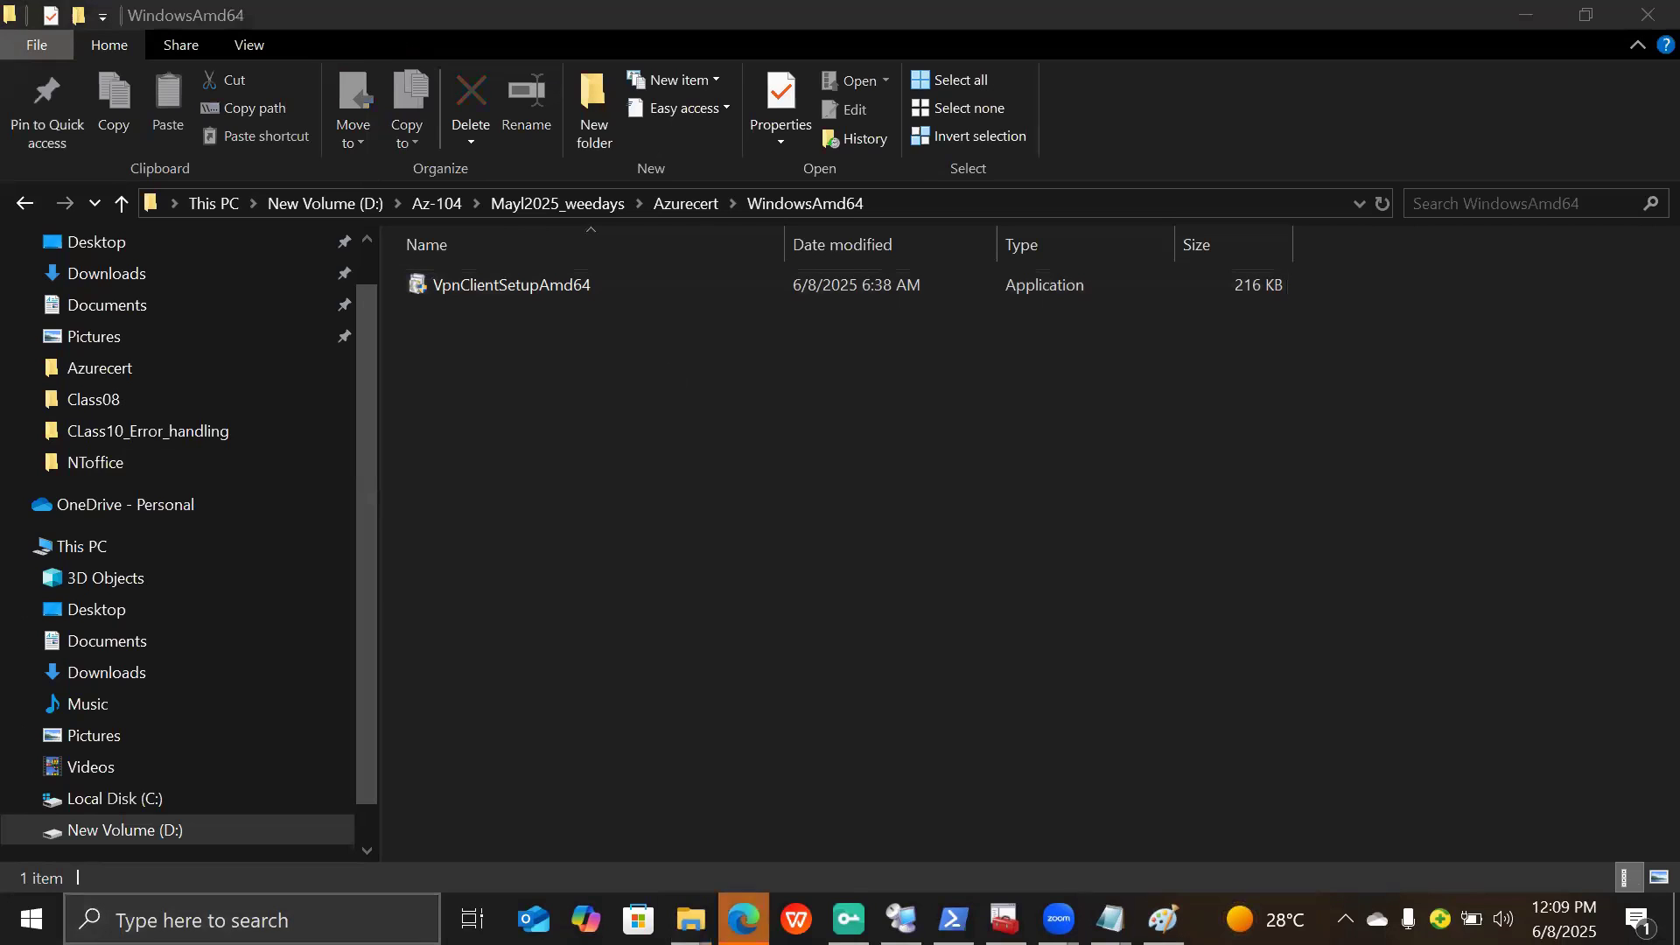
pyautogui.write('vpn')
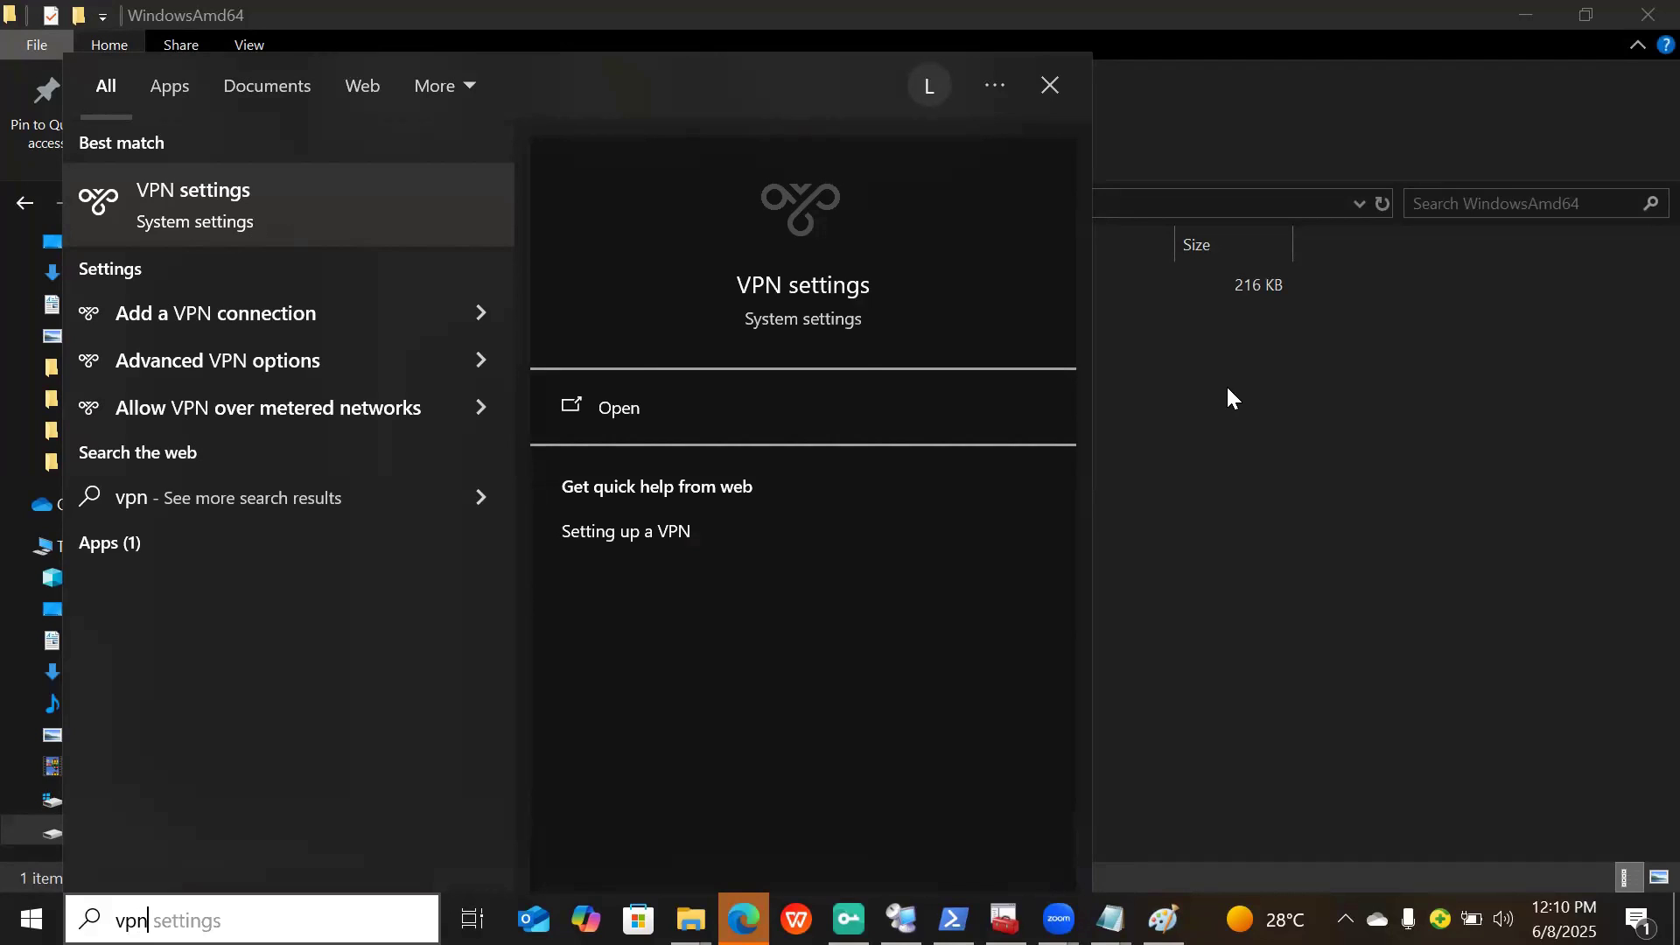
pyautogui.click(864, 409)
pyautogui.click(182, 901)
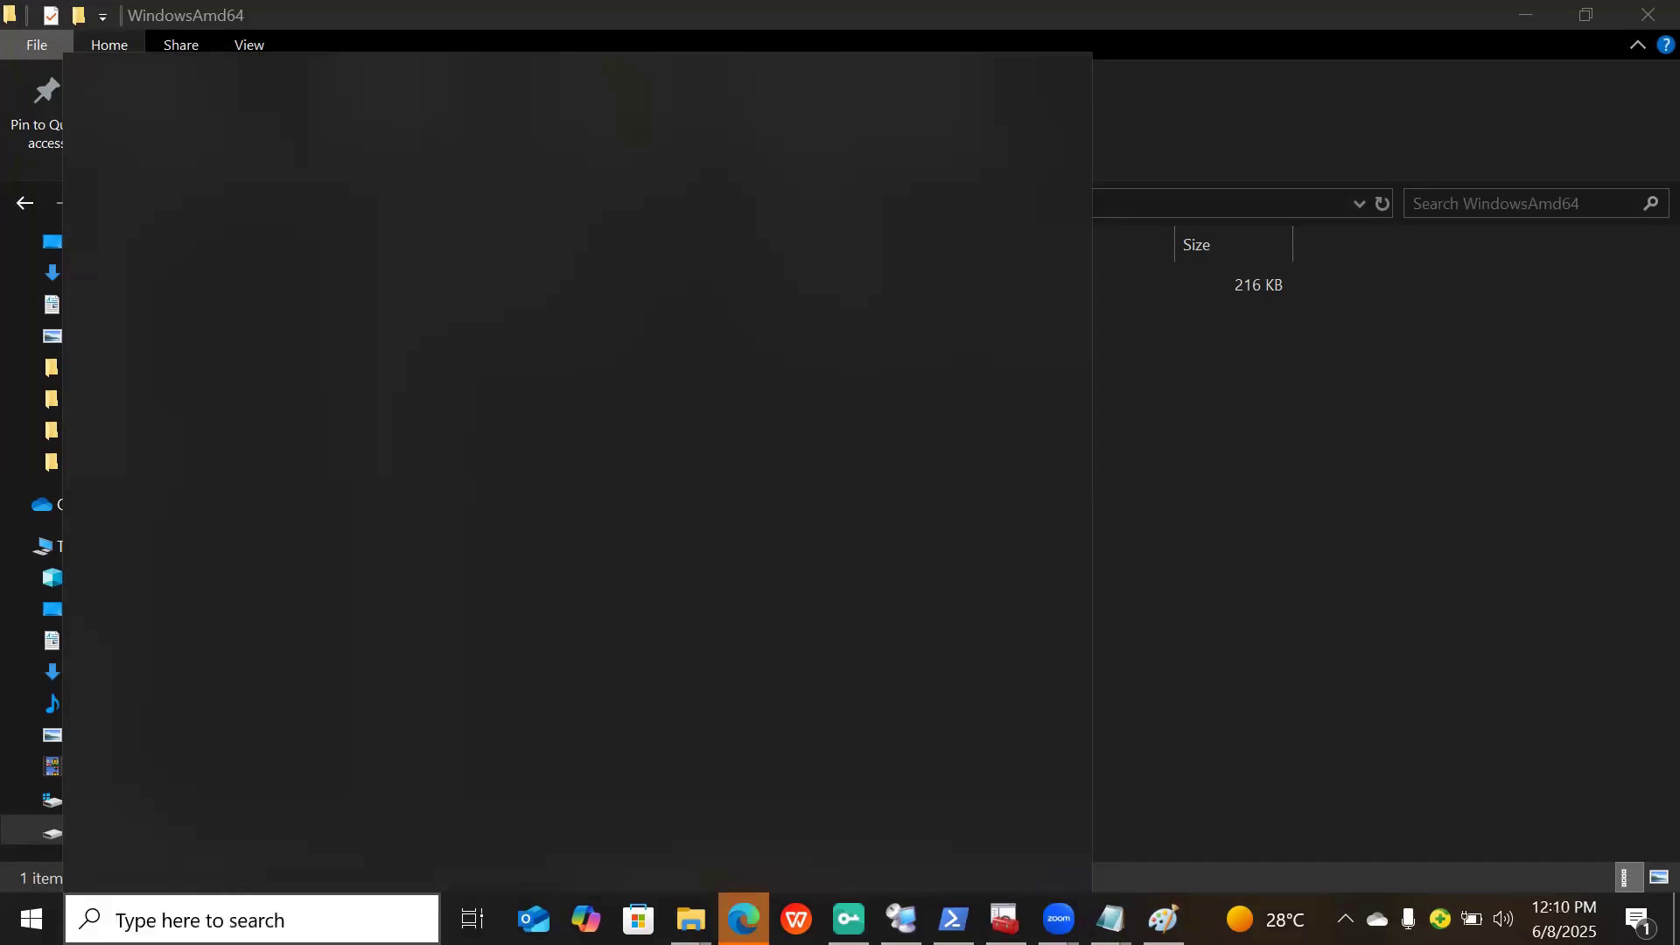
pyautogui.click(744, 919)
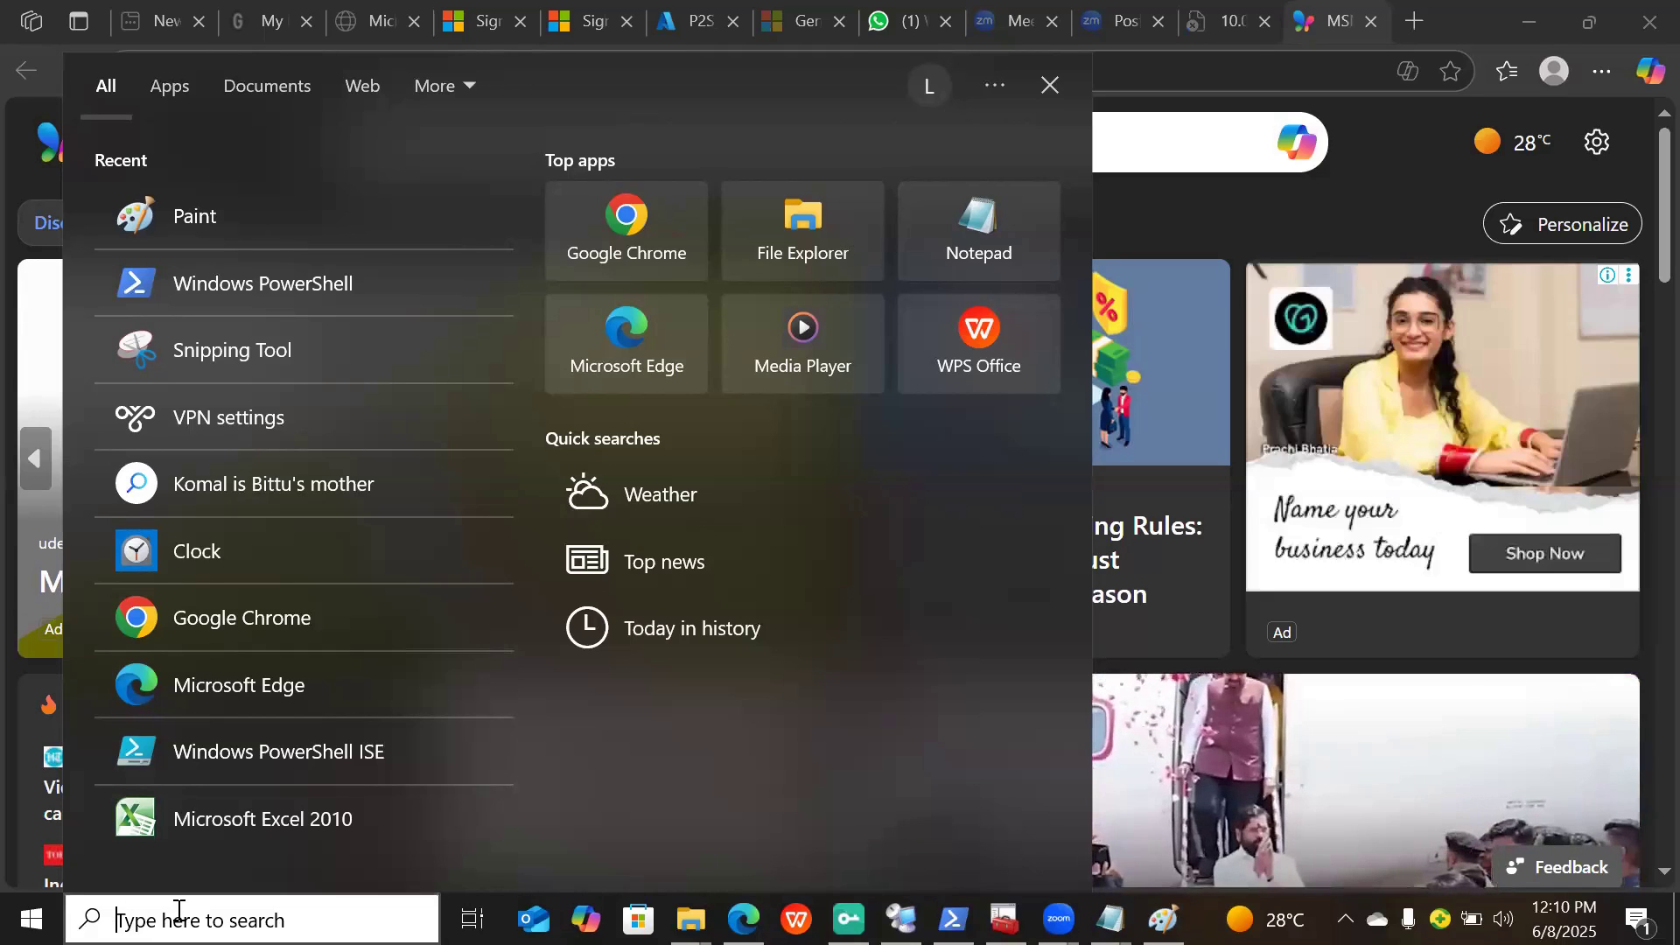
pyautogui.write('vpn')
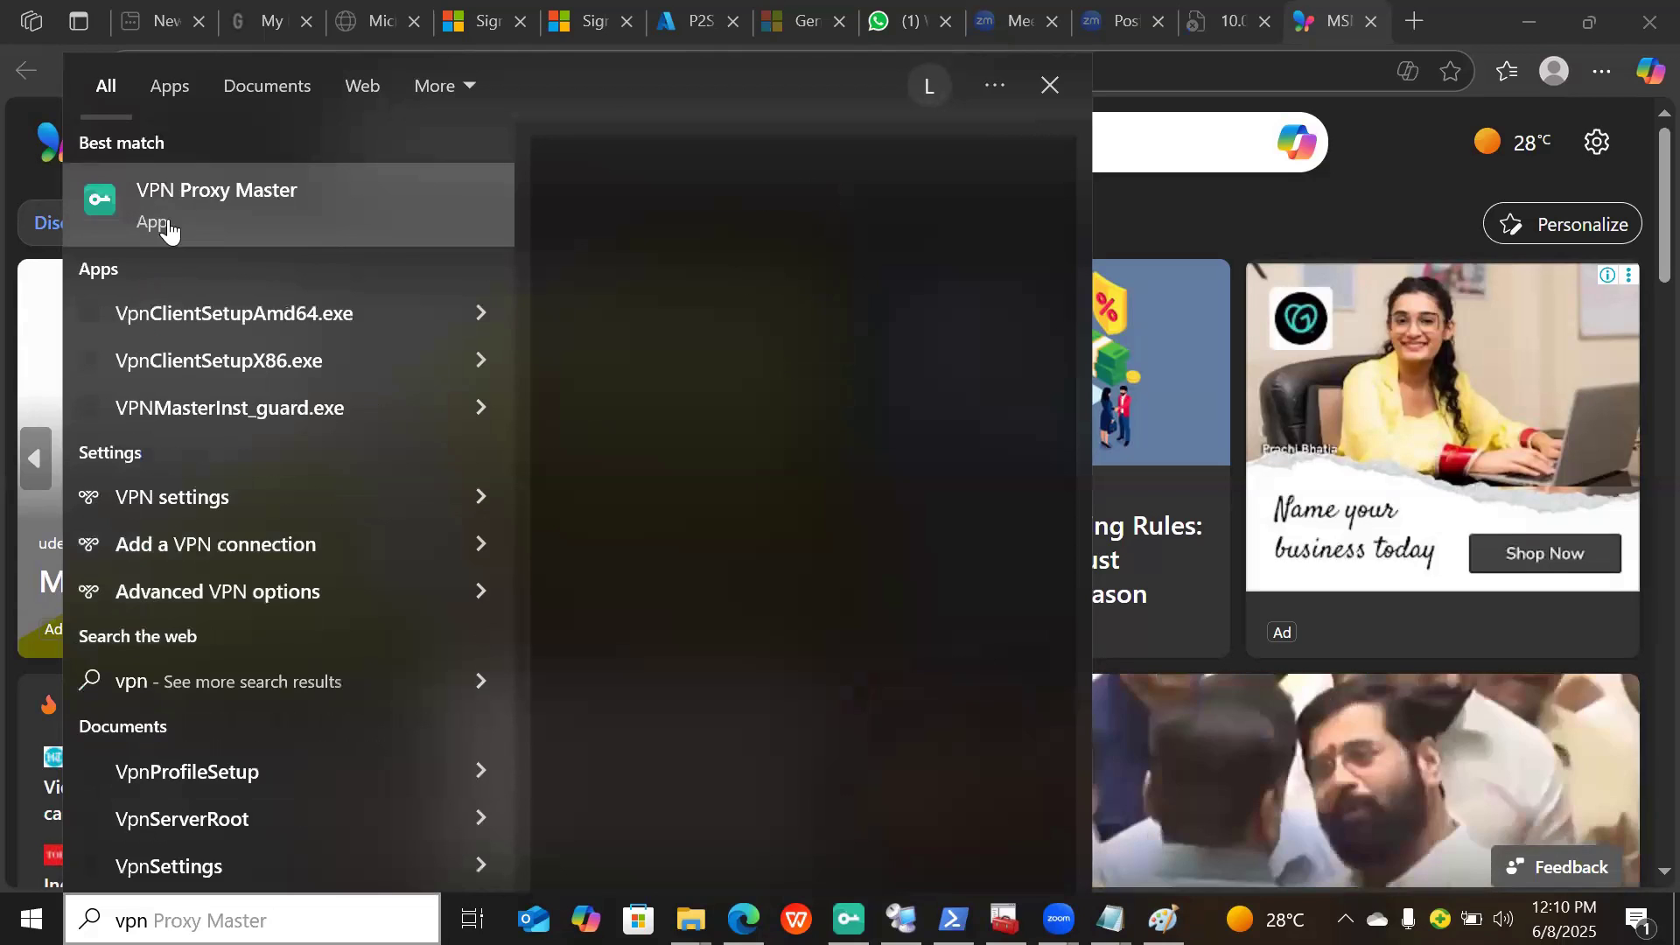
pyautogui.click(169, 229)
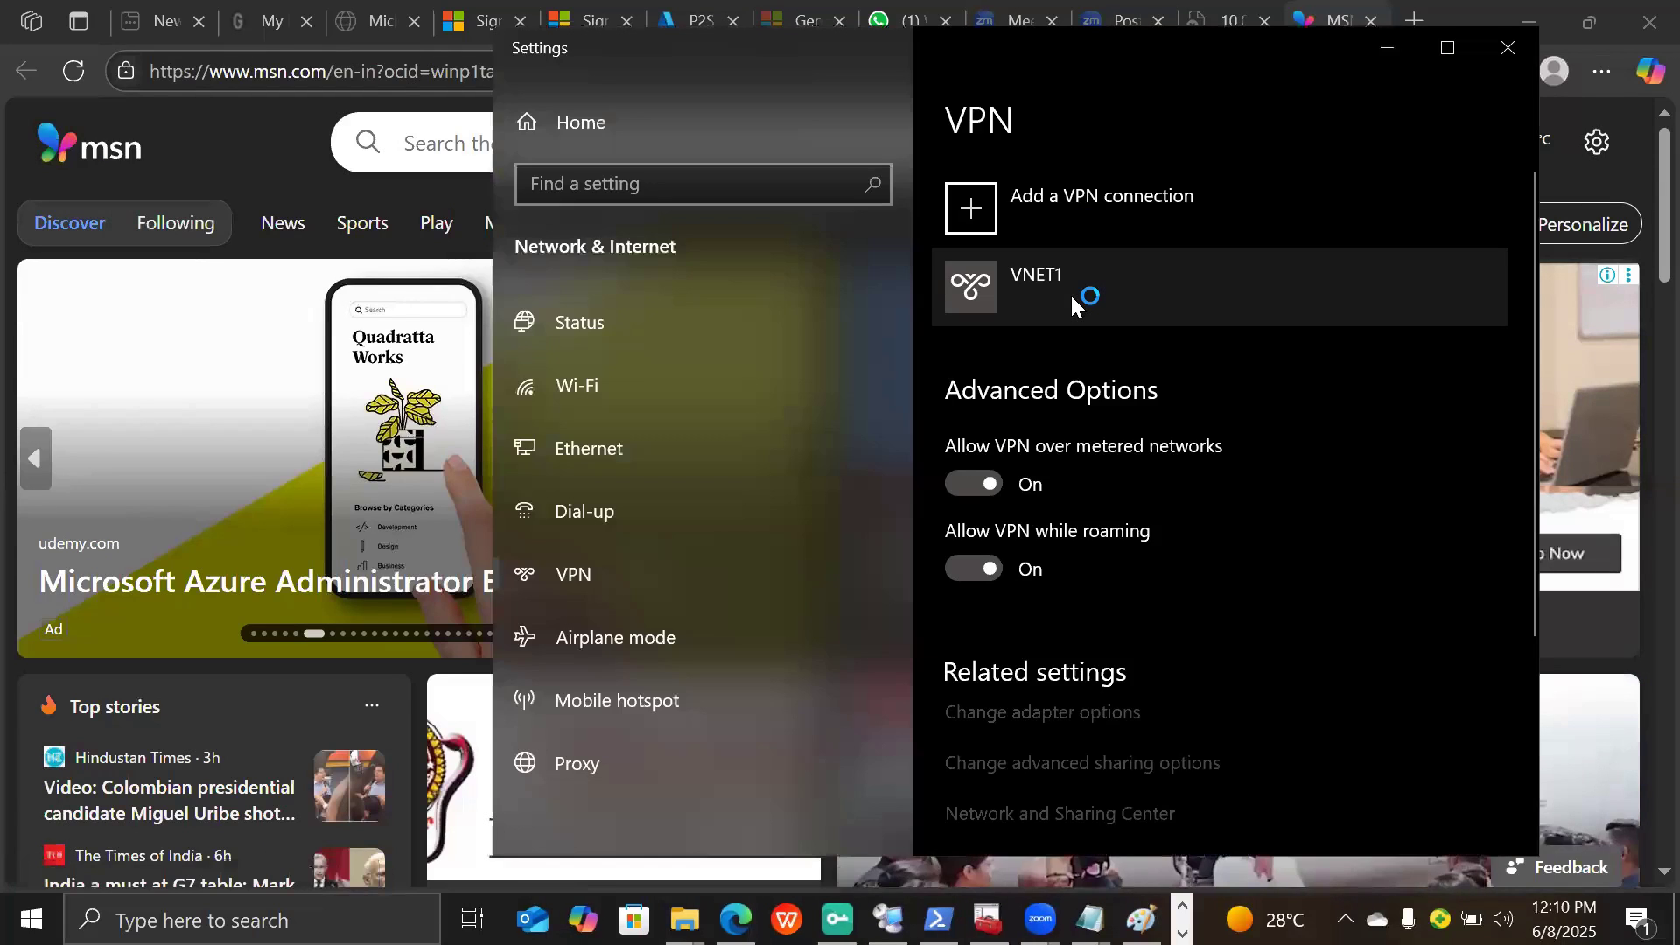
# - Select VNET1 in VPN settings, maximize Settings, and press Connect to raise the Azure VPN dialog
pyautogui.click(1074, 302)
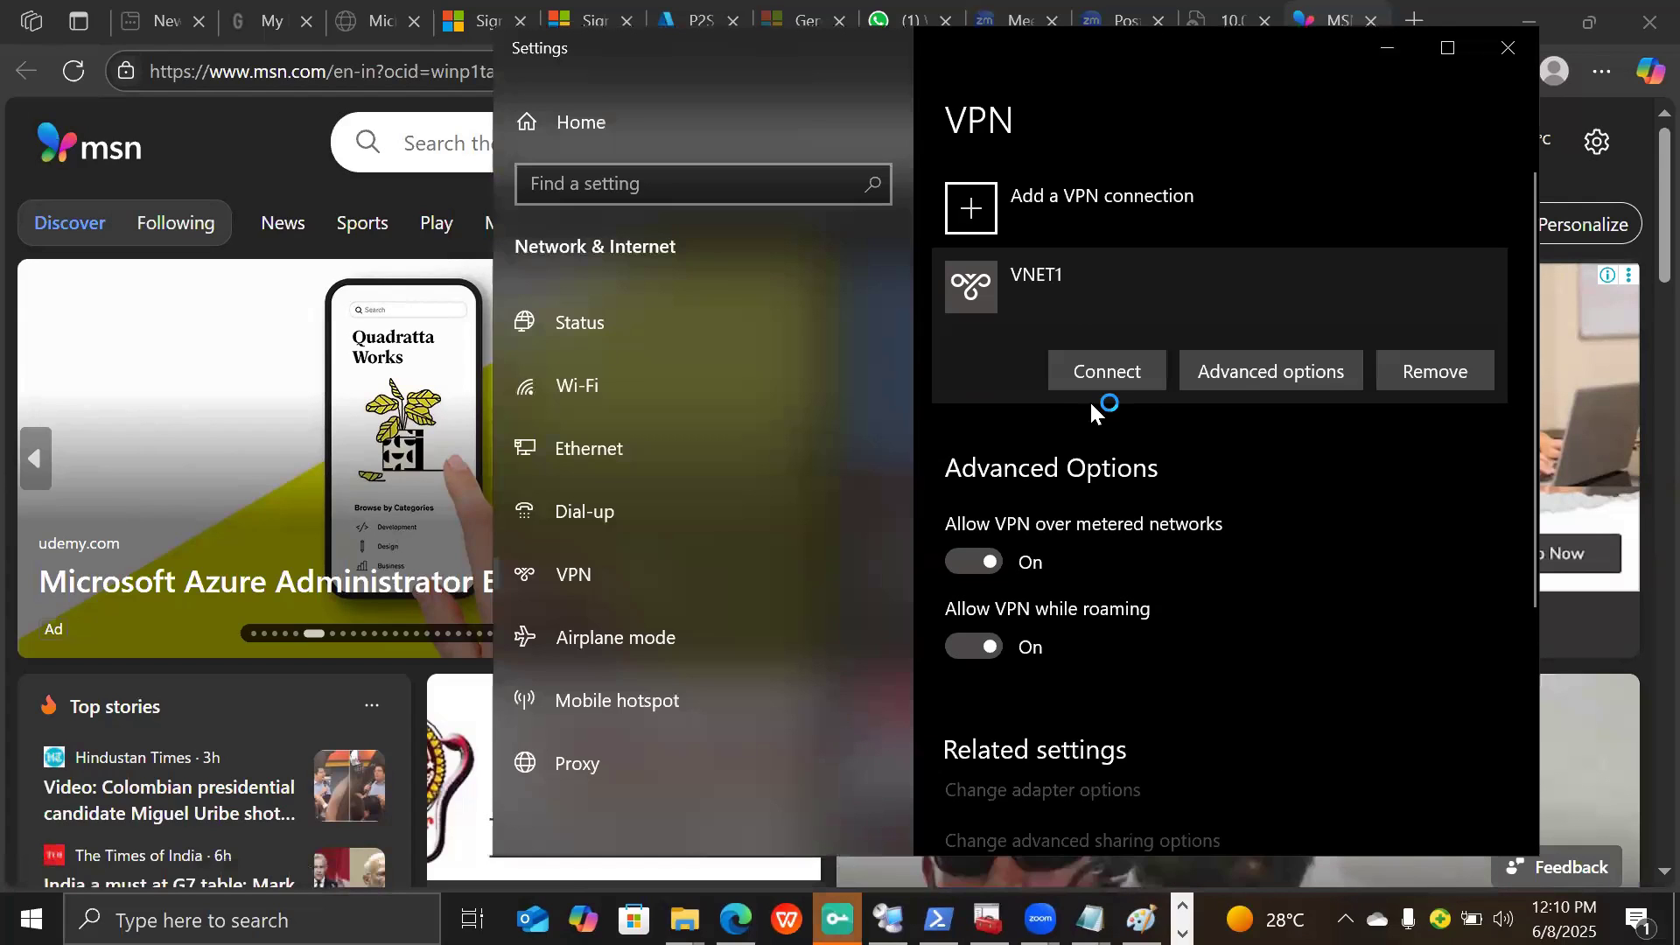
pyautogui.click(1099, 371)
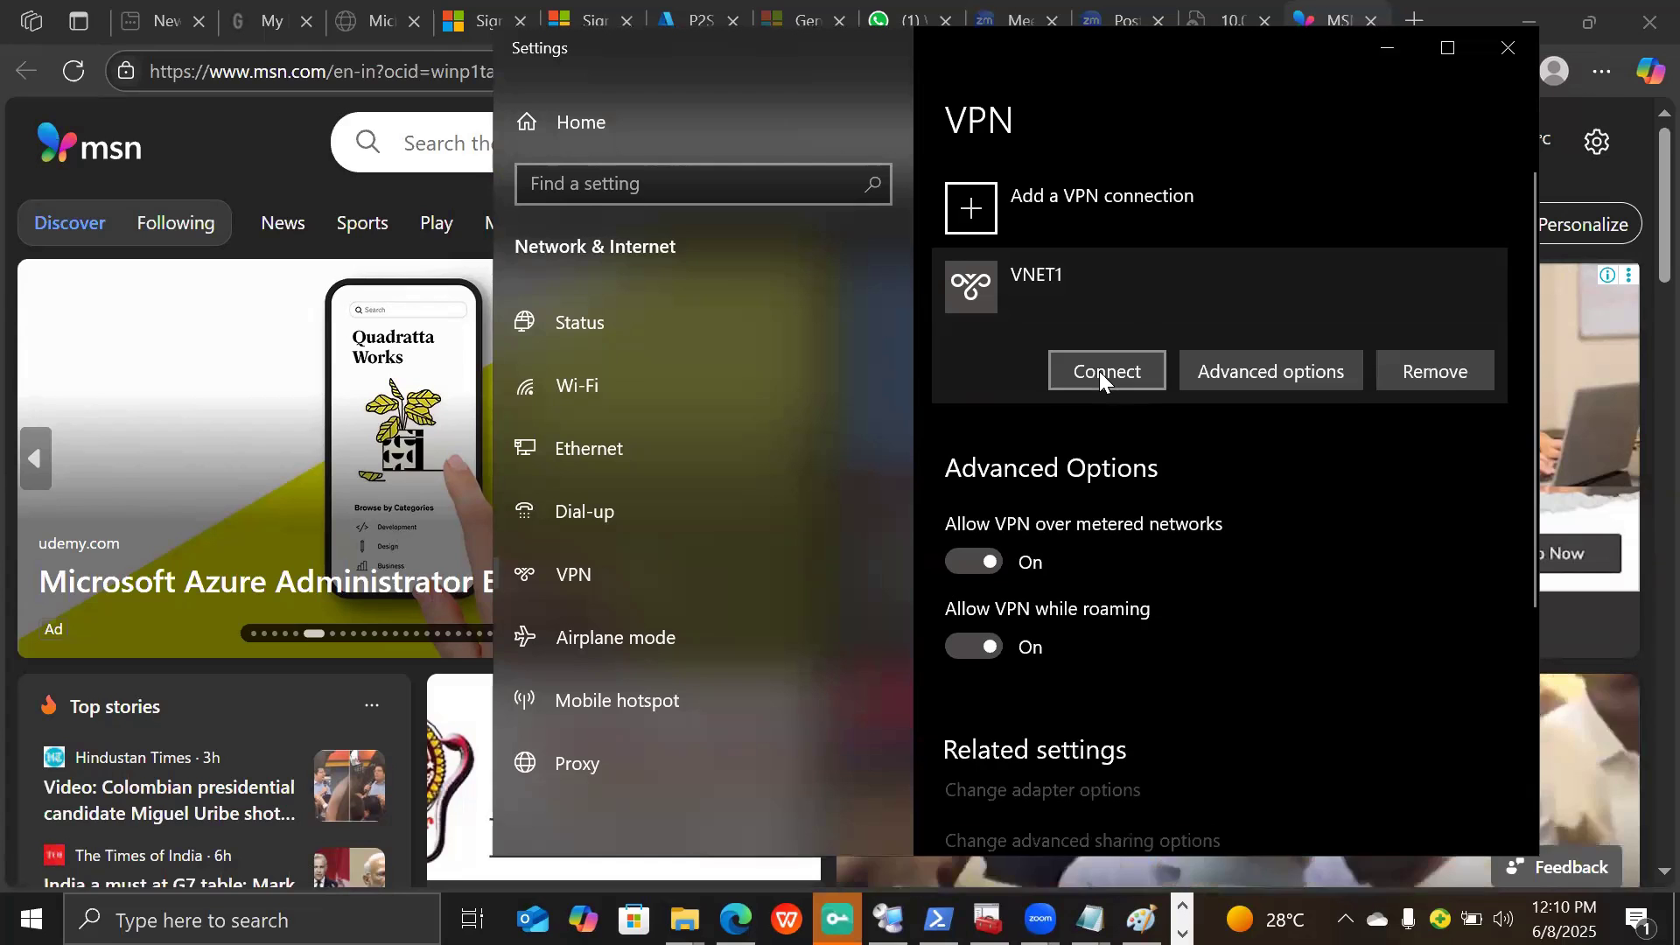
pyautogui.click(1439, 51)
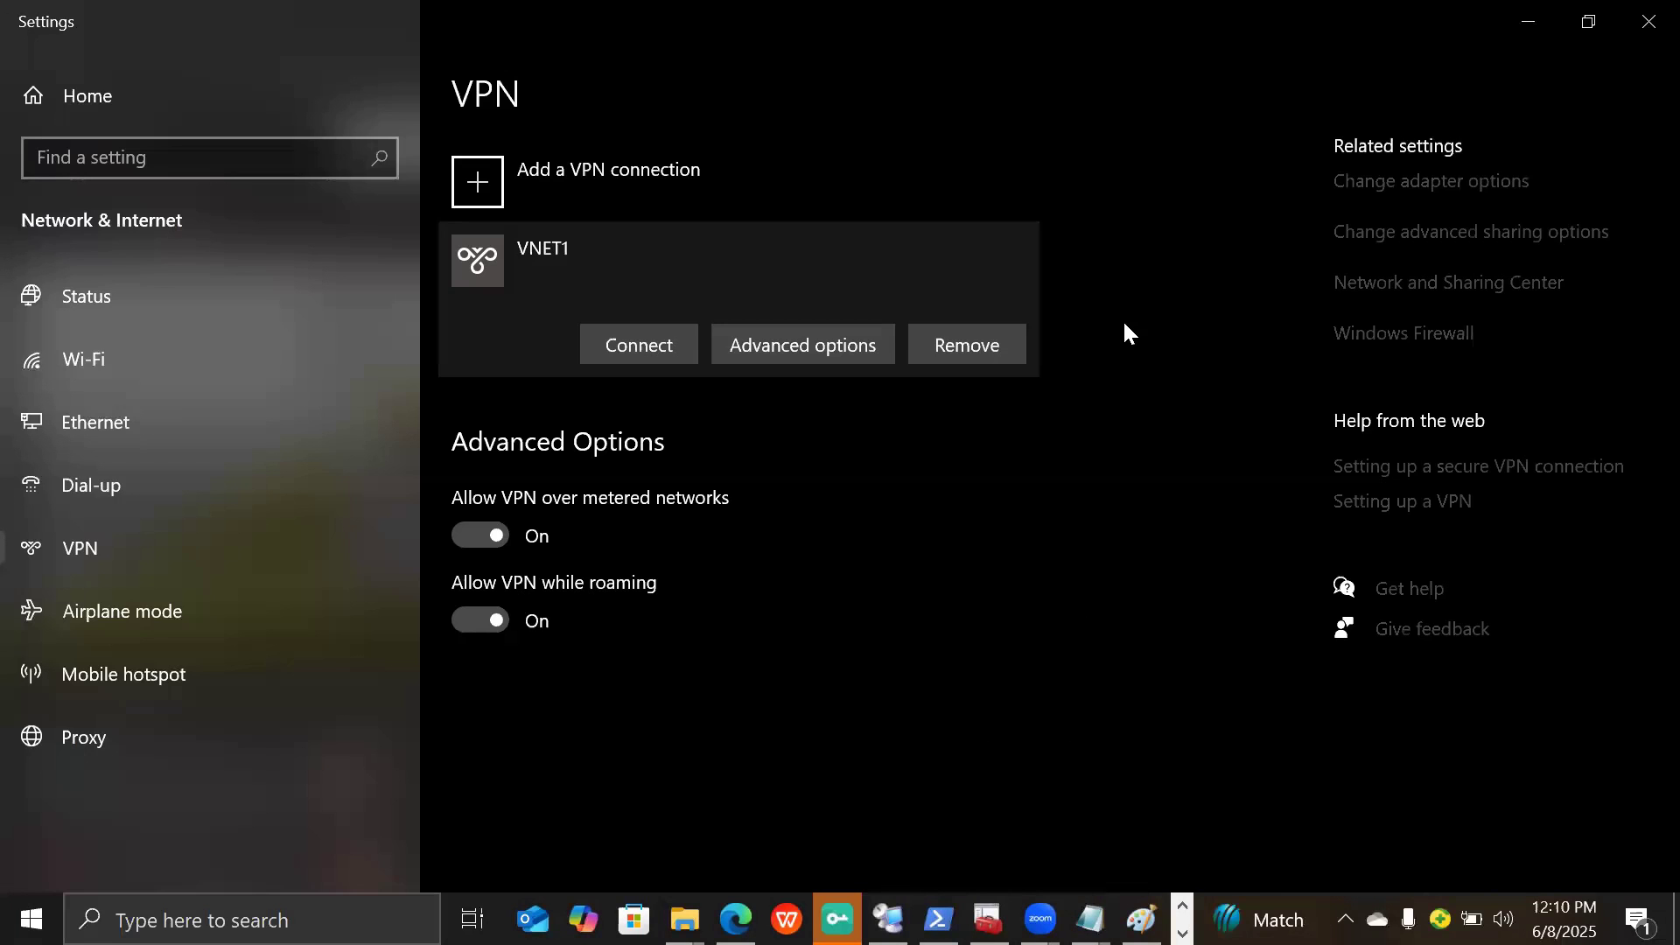
pyautogui.click(631, 342)
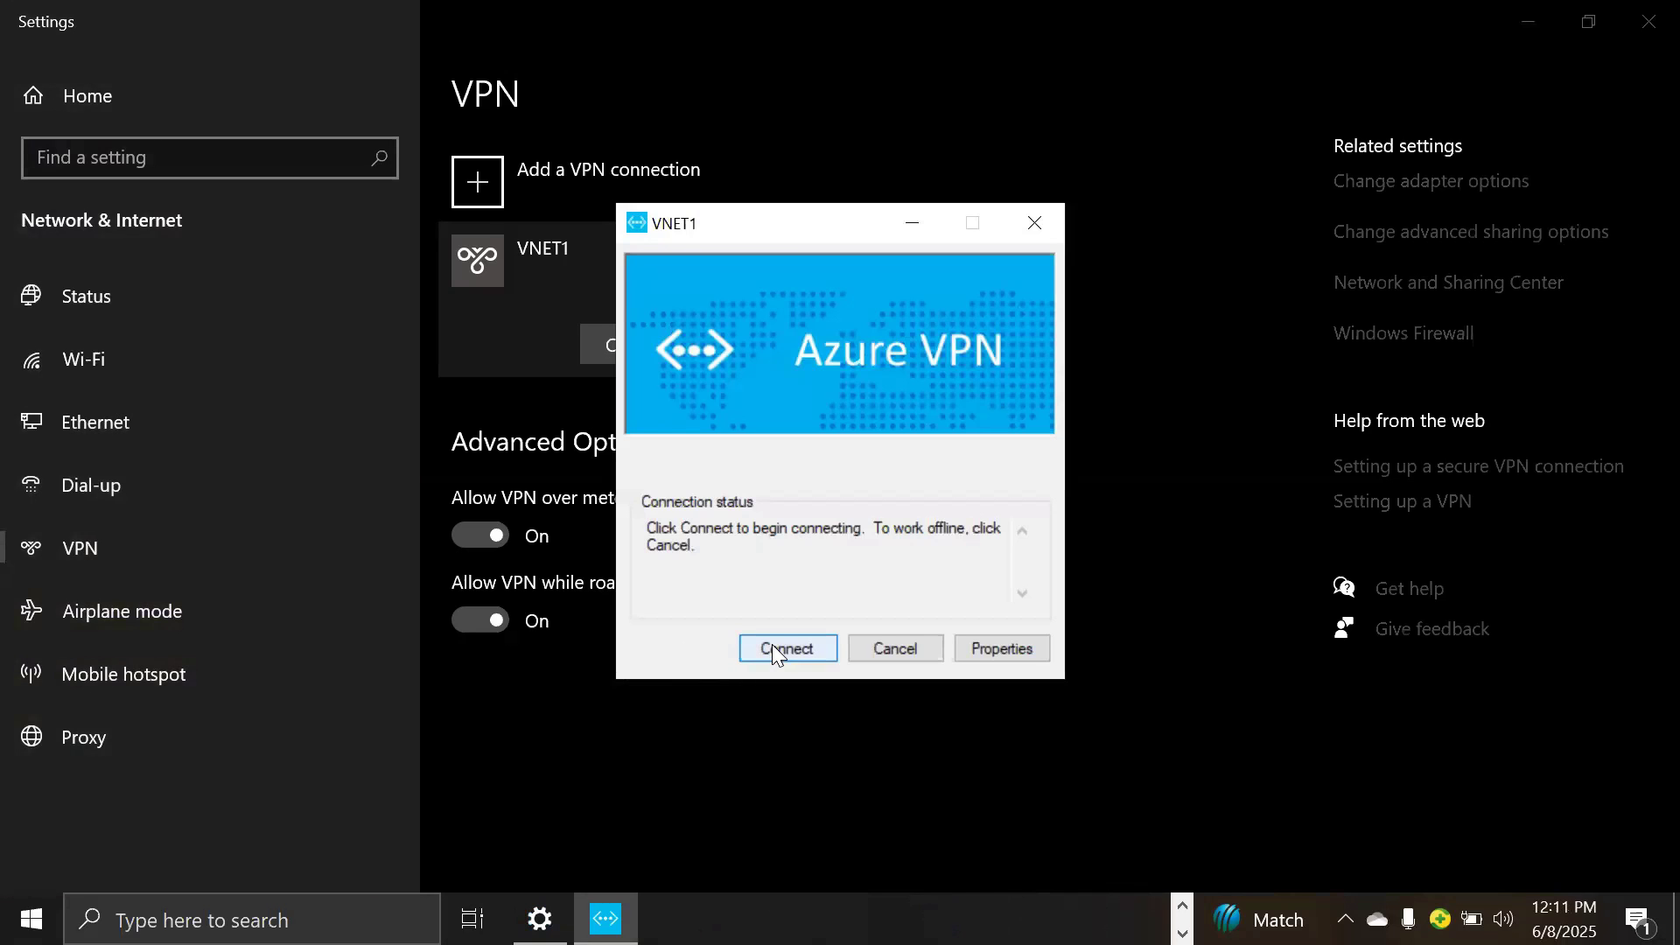
# - Connect VNET1, tick 'Do not show this message again', approve the routing update, then minimize Settings
pyautogui.click(776, 653)
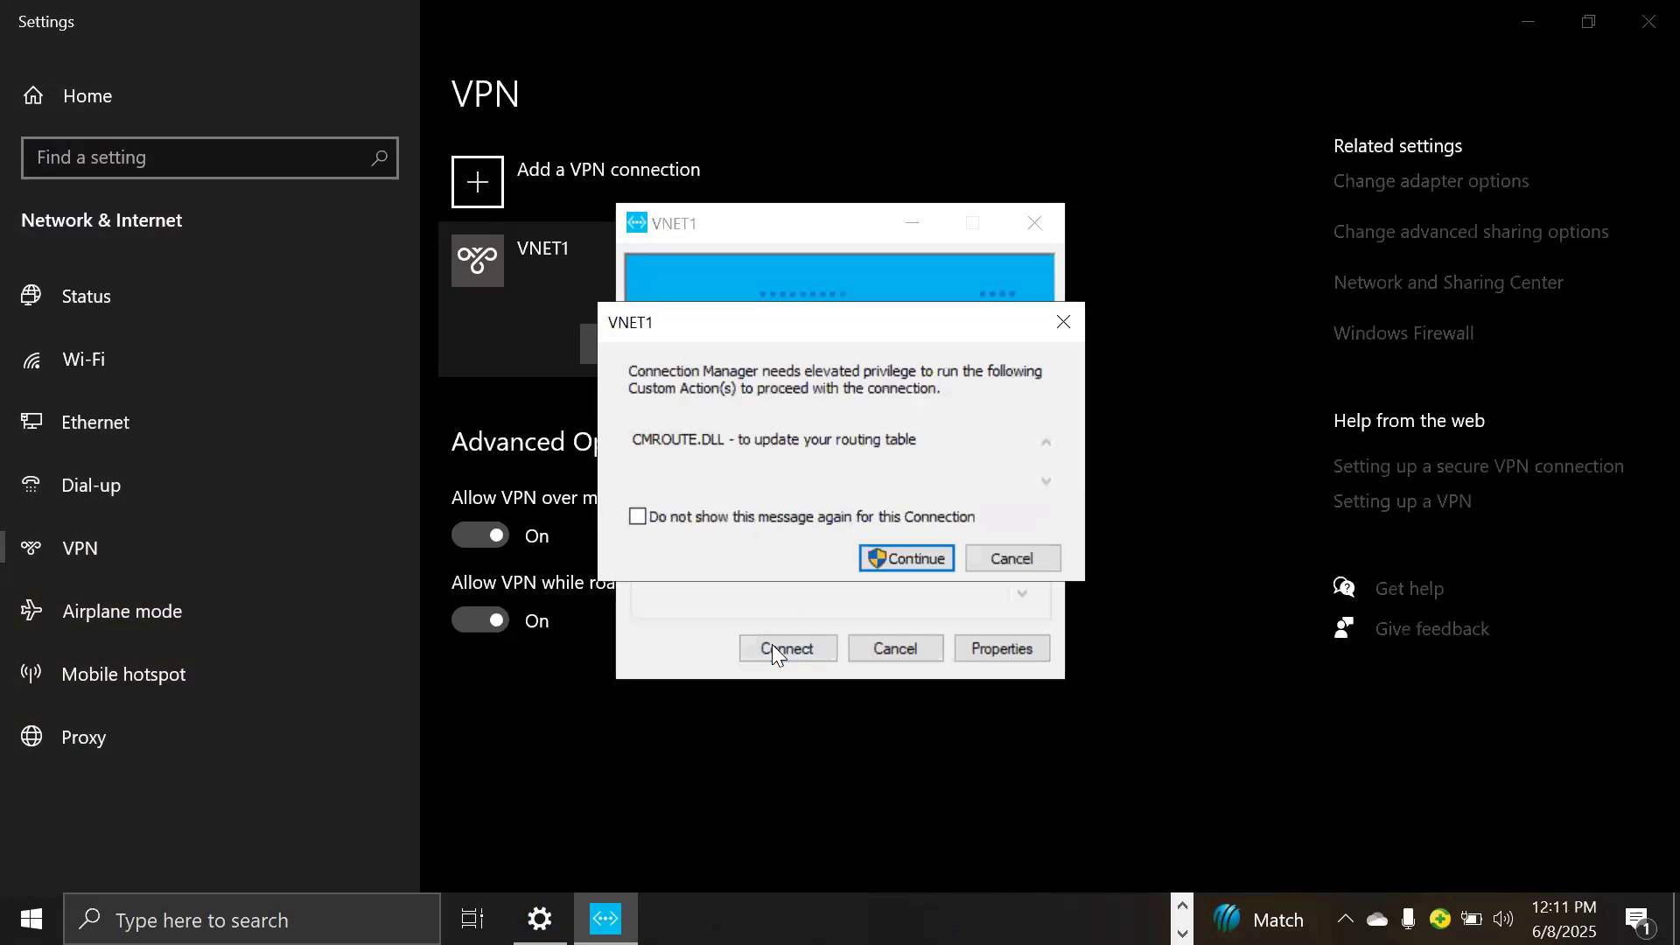
pyautogui.click(734, 518)
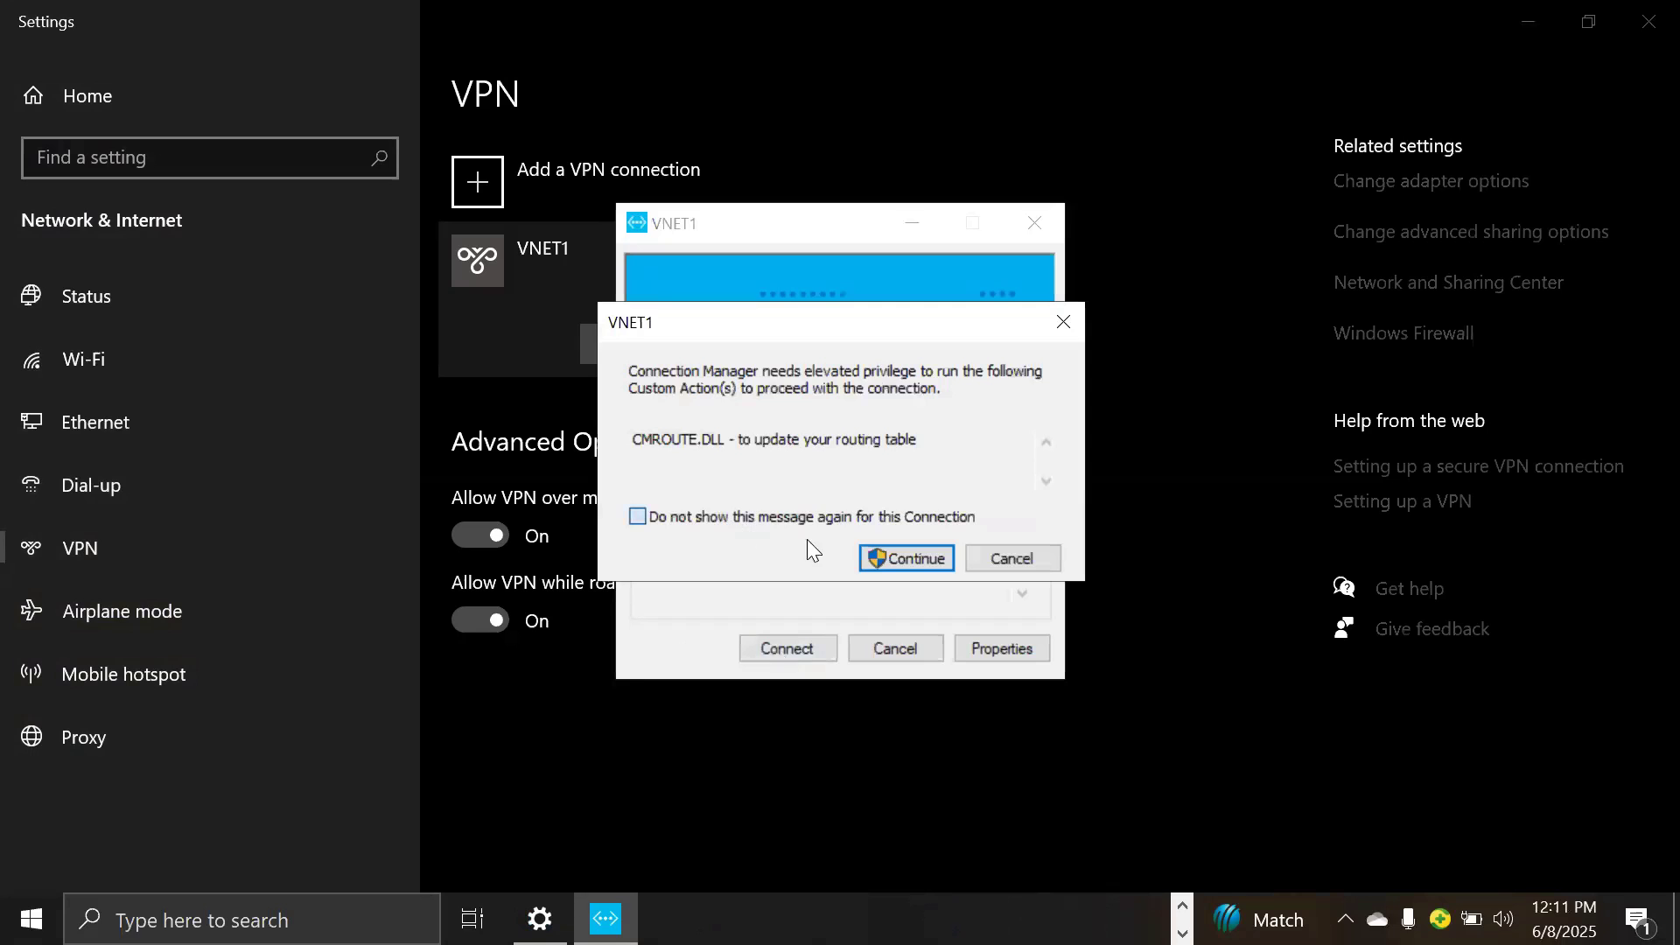
pyautogui.click(889, 562)
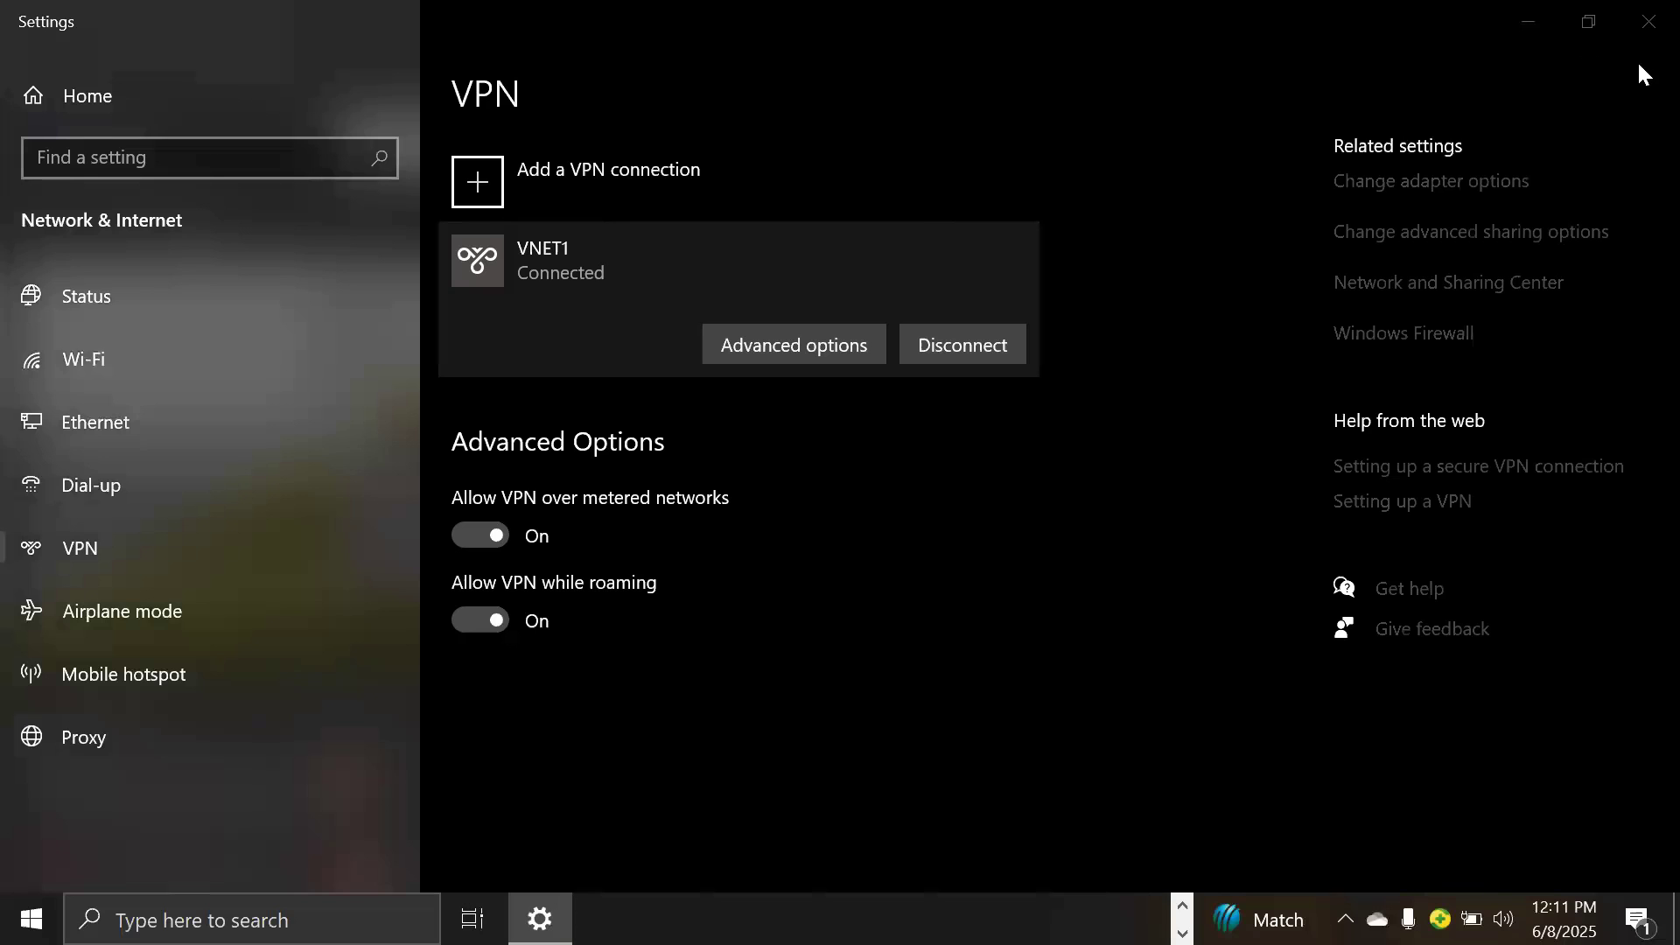
pyautogui.click(1524, 26)
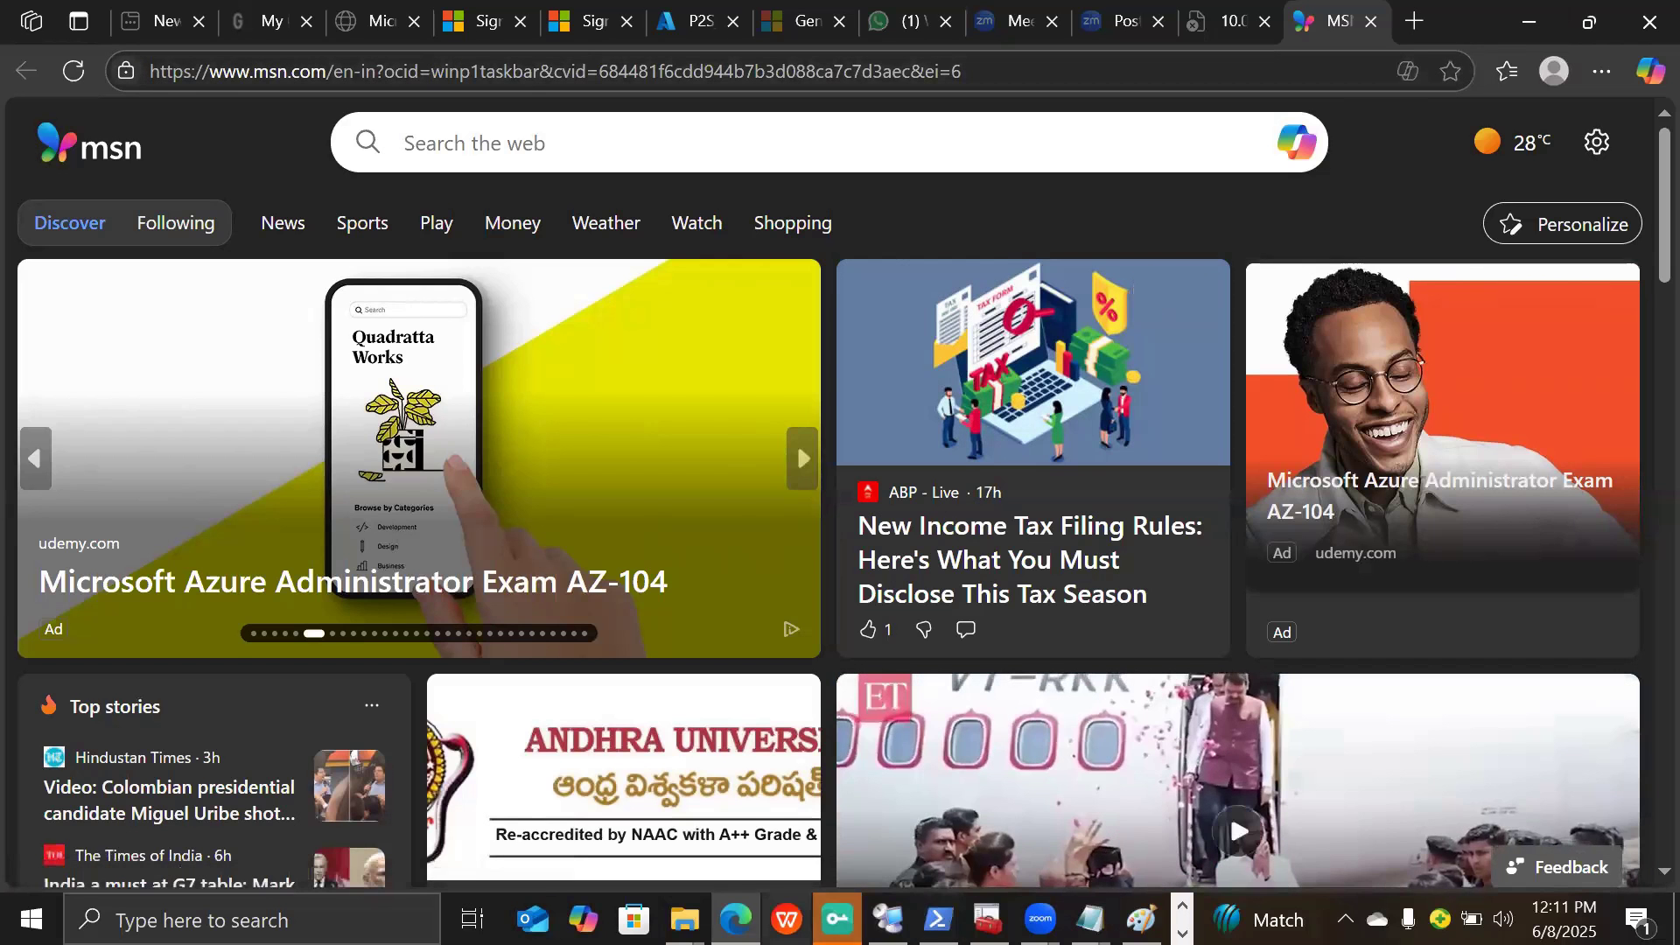
# - Reload the 10.0.1.4 tab in Edge to load the IIS Windows Server welcome page
pyautogui.click(684, 919)
pyautogui.click(736, 919)
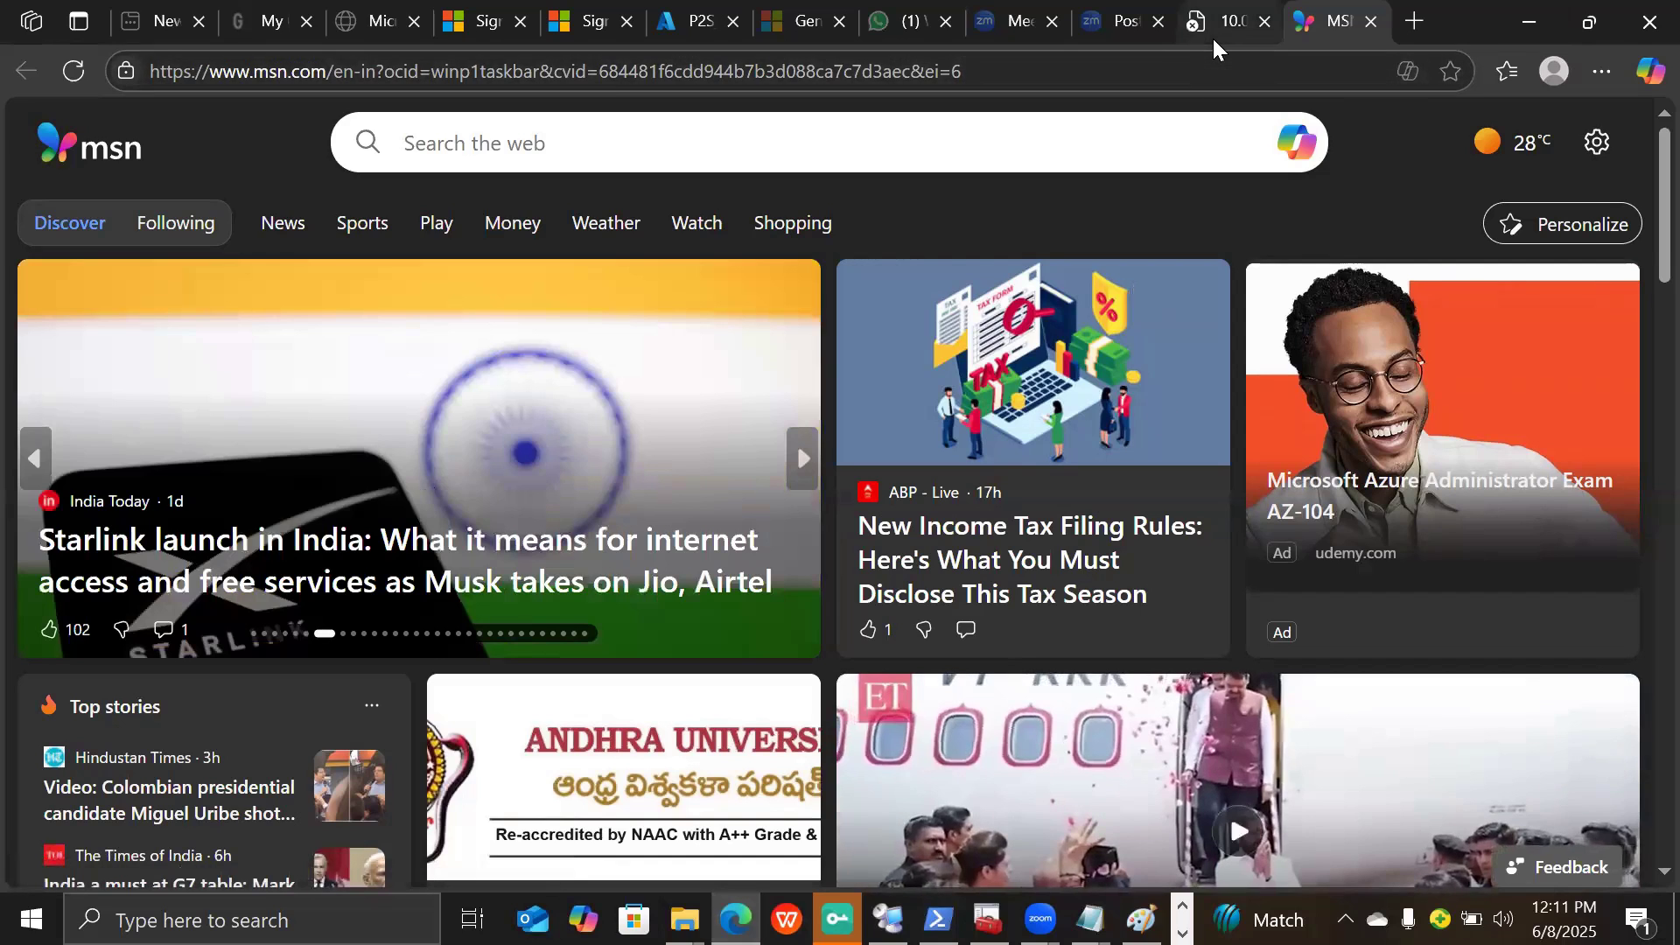
pyautogui.click(1211, 35)
pyautogui.click(577, 73)
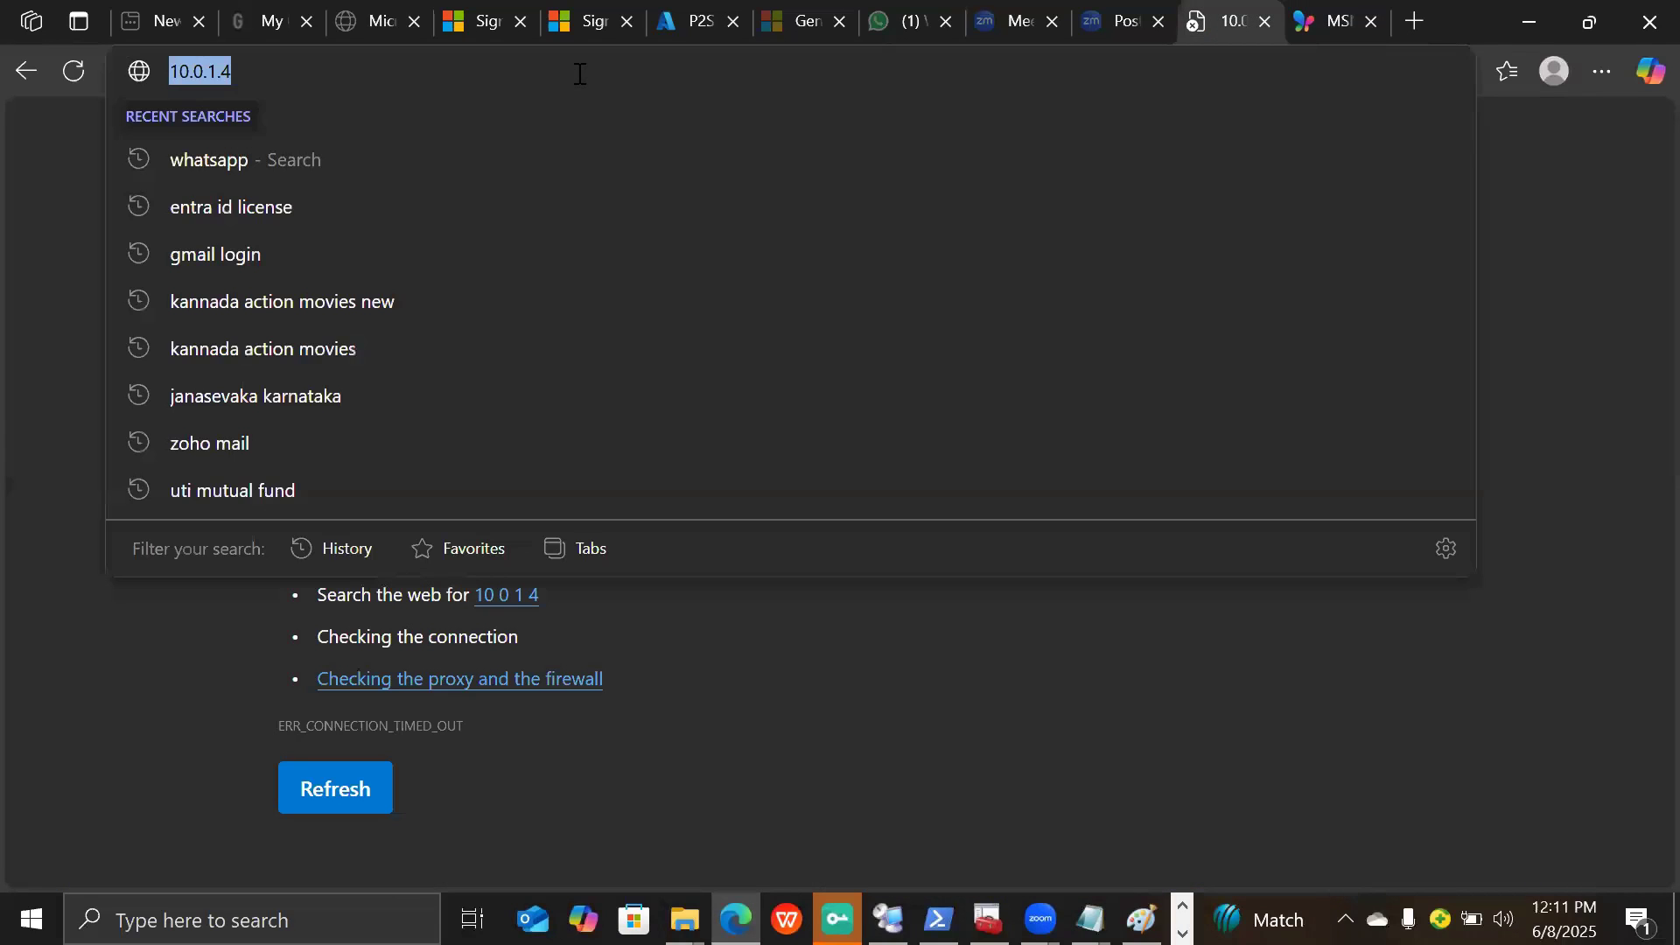
pyautogui.press('Return')
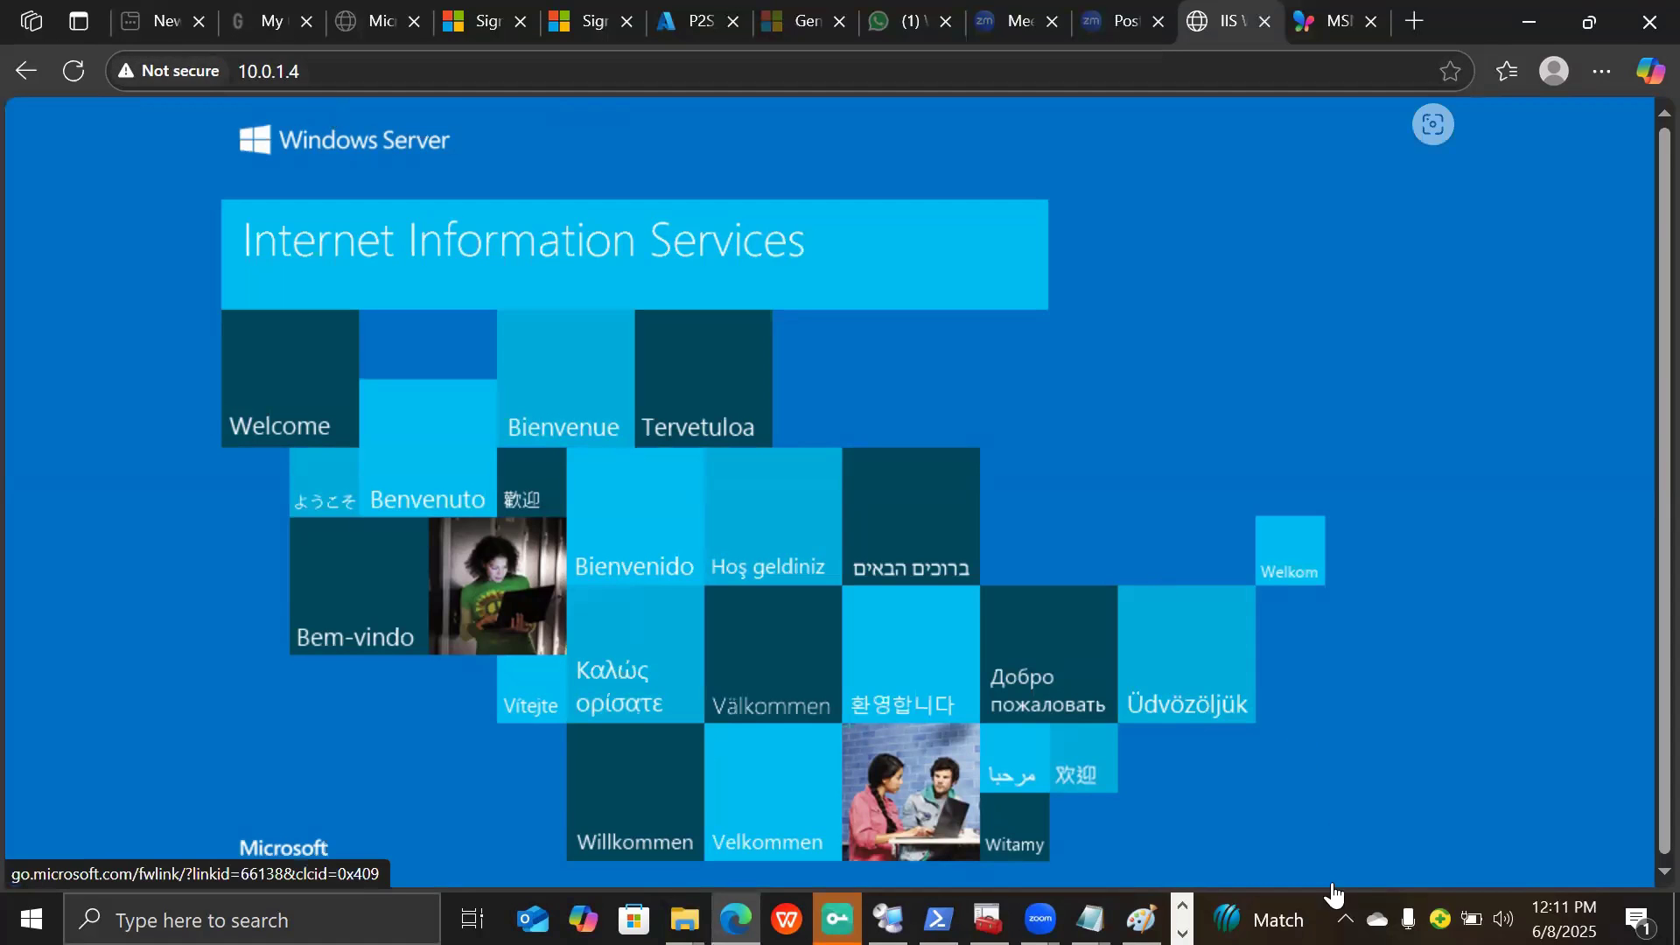
pyautogui.click(1346, 918)
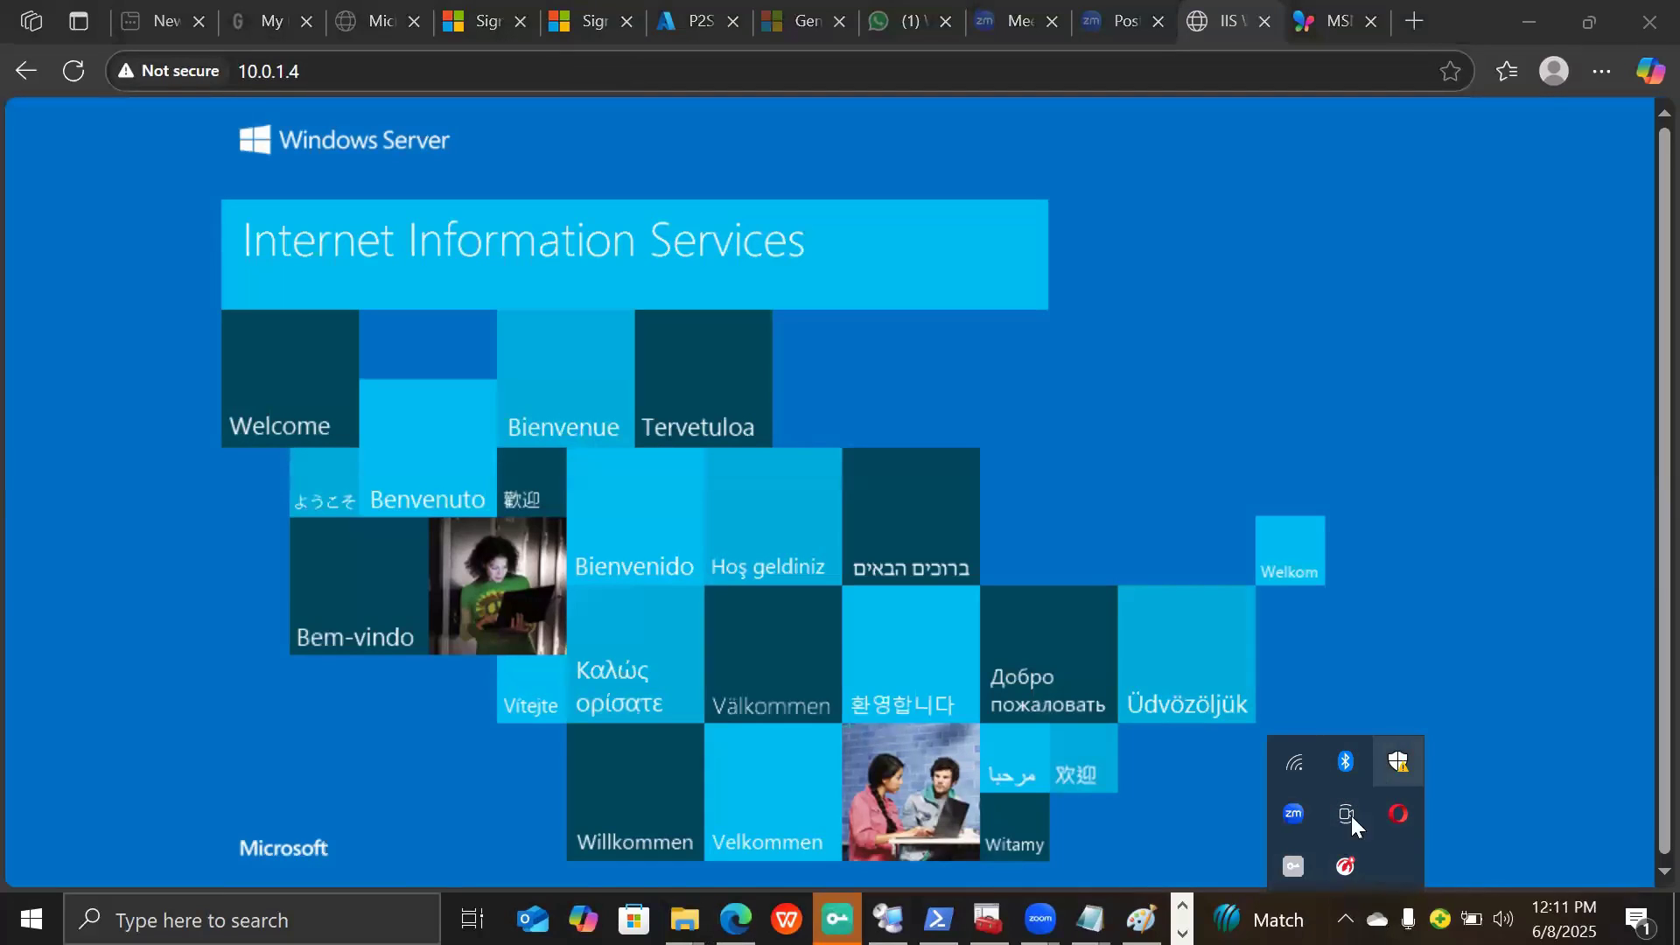
# - Open VPN Proxy Master from the tray, close its premium welcome window, and bring up its Quit option
pyautogui.rightClick(1295, 869)
pyautogui.click(1295, 869)
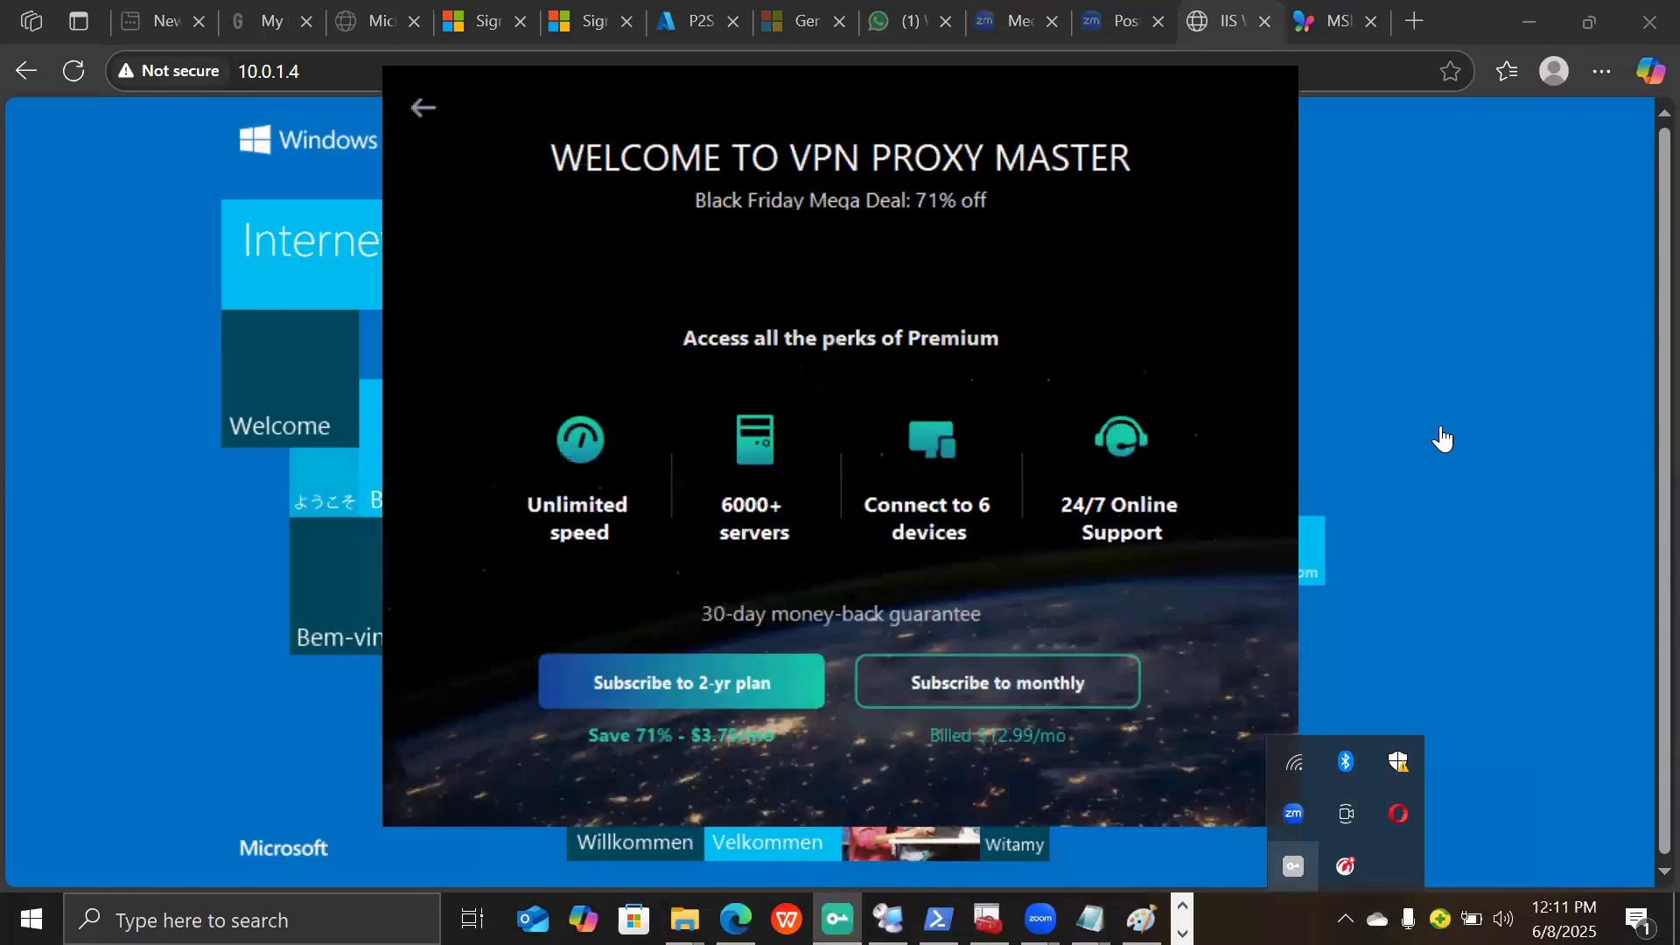
pyautogui.click(1533, 357)
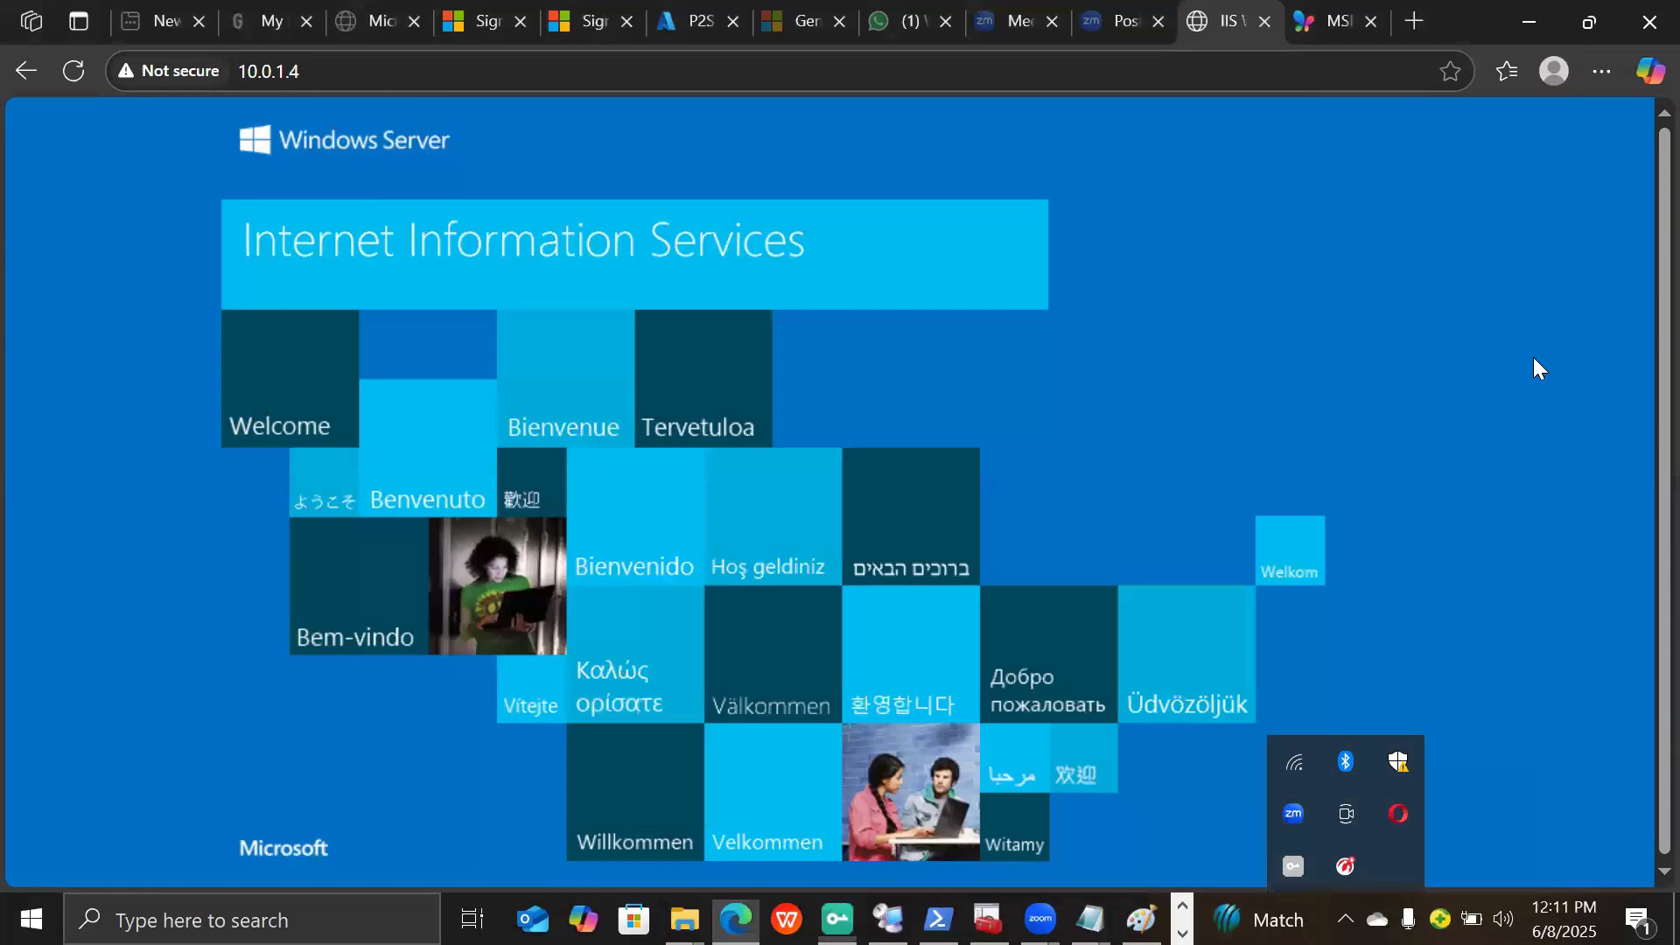
pyautogui.rightClick(1290, 863)
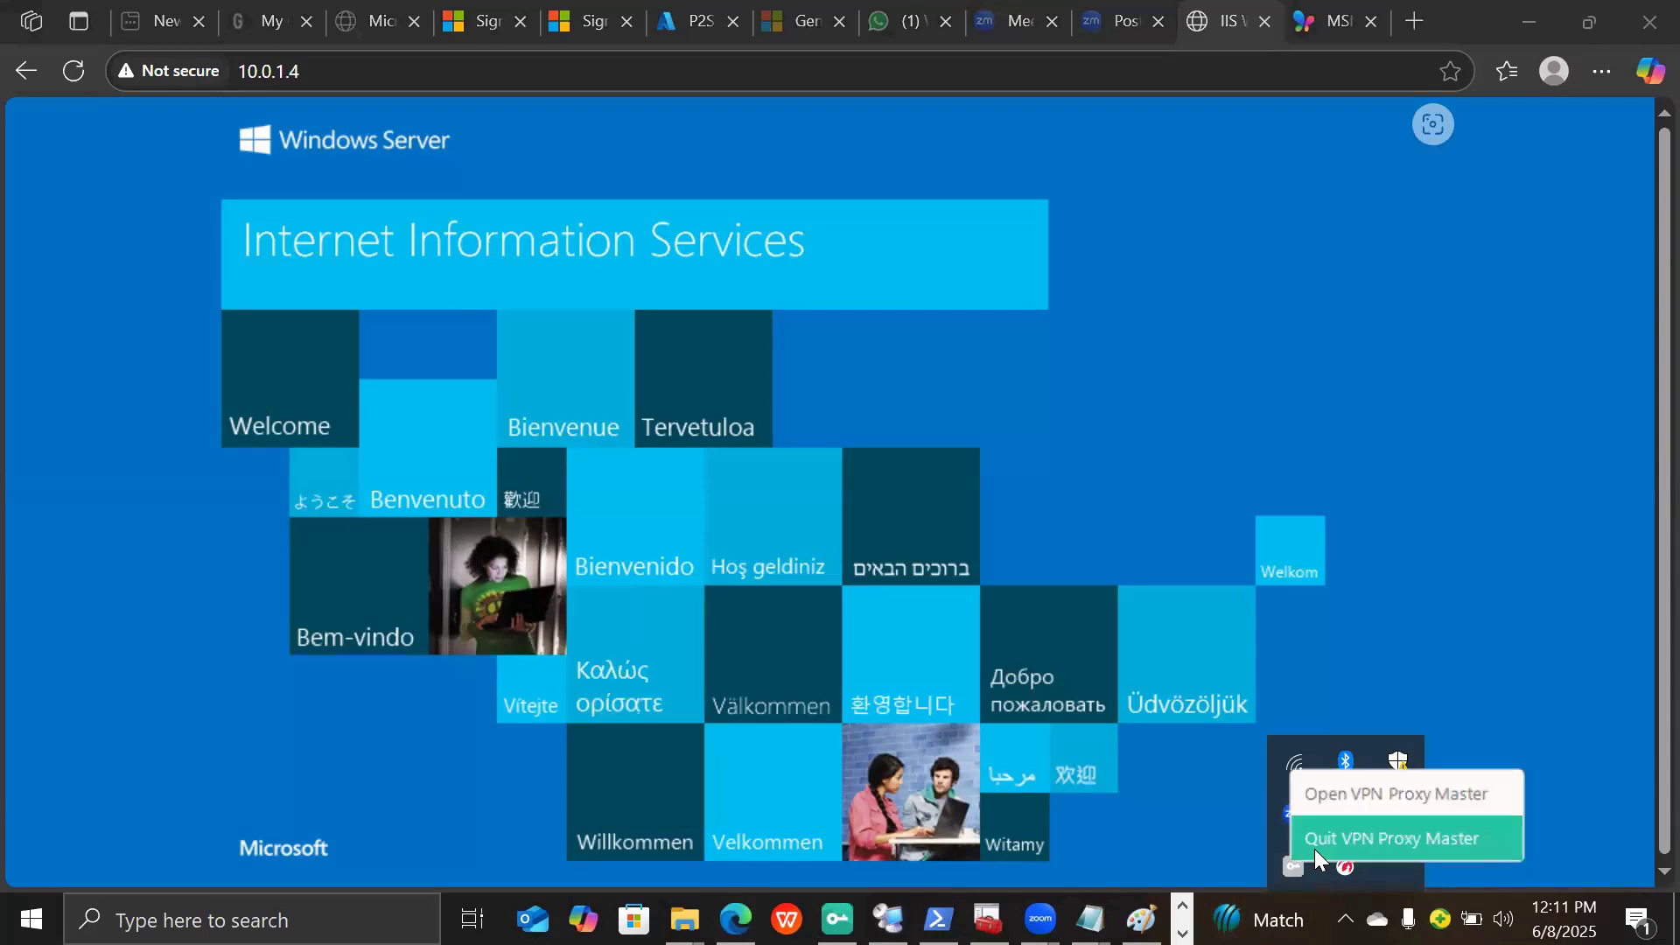